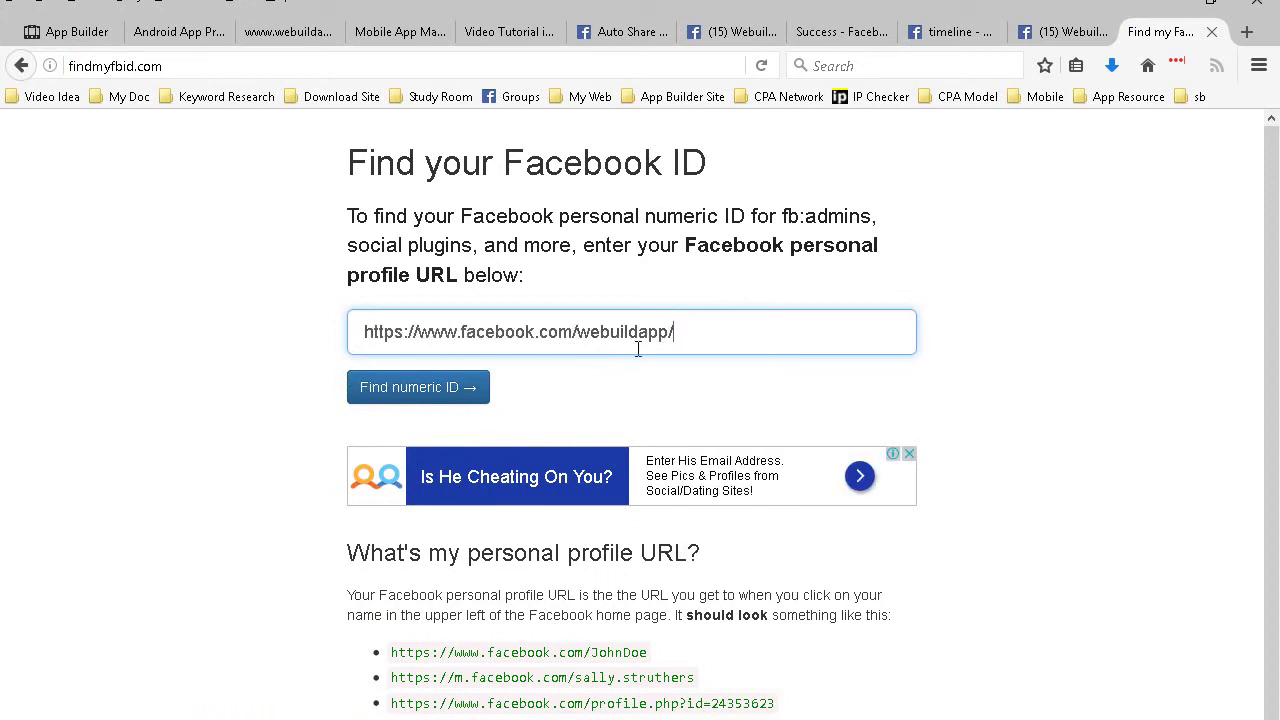
{"action": "left_click", "coordinate": [407, 402]}
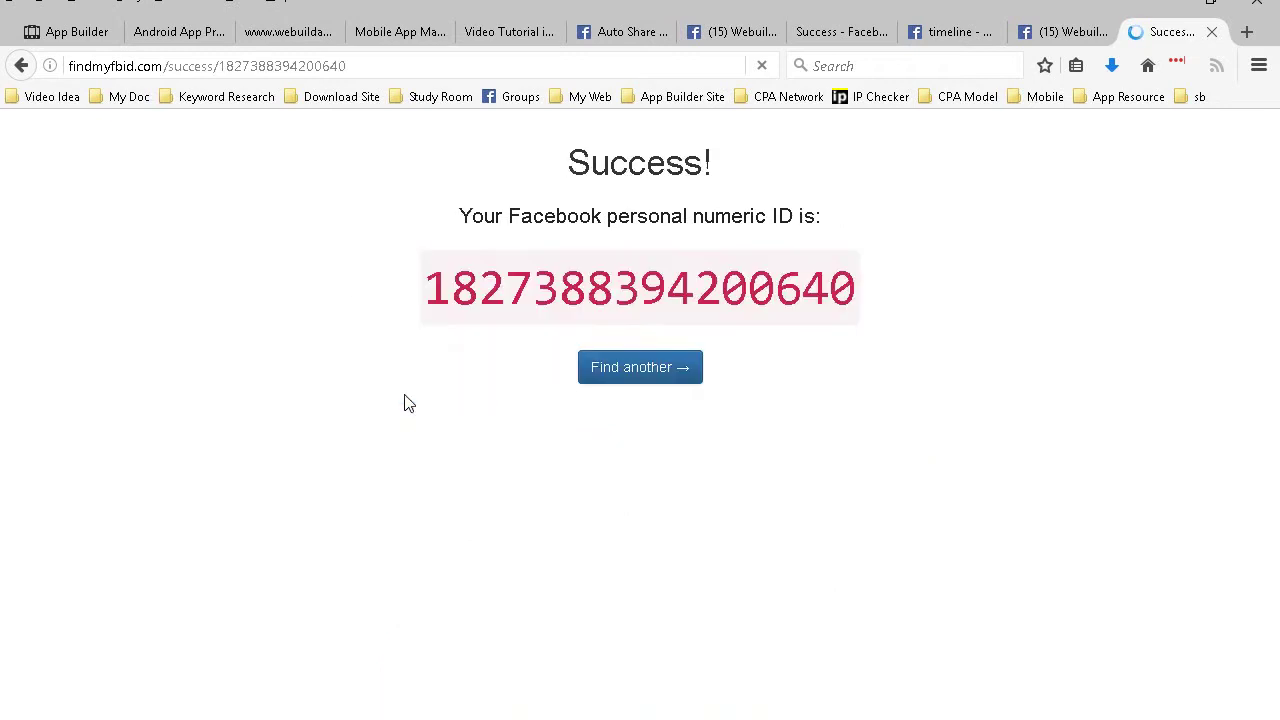
{"action": "left_click_drag", "start_coordinate": [426, 289], "coordinate": [856, 290]}
{"action": "right_click", "coordinate": [683, 288]}
{"action": "left_click", "coordinate": [705, 295]}
Switch to the App Builder page and replace the Facebook Fan Page ID with the copied numeric ID
{"action": "left_click", "coordinate": [40, 24]}
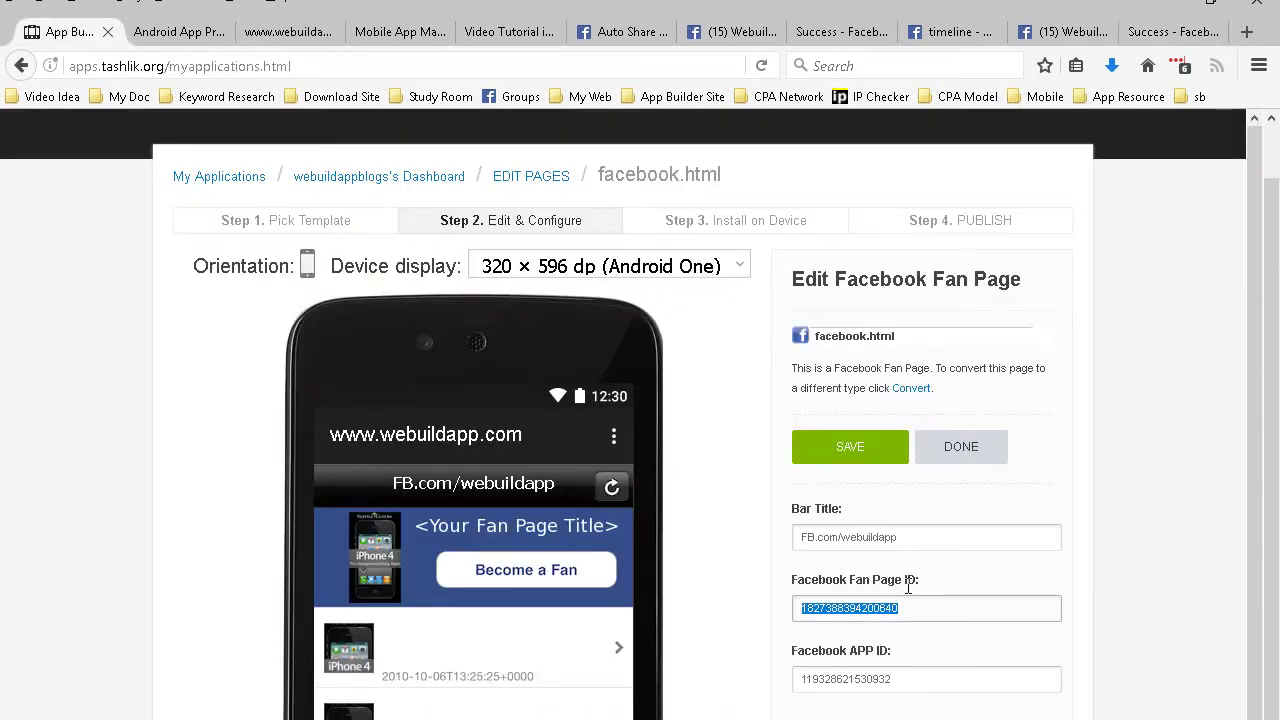
{"action": "right_click", "coordinate": [886, 611]}
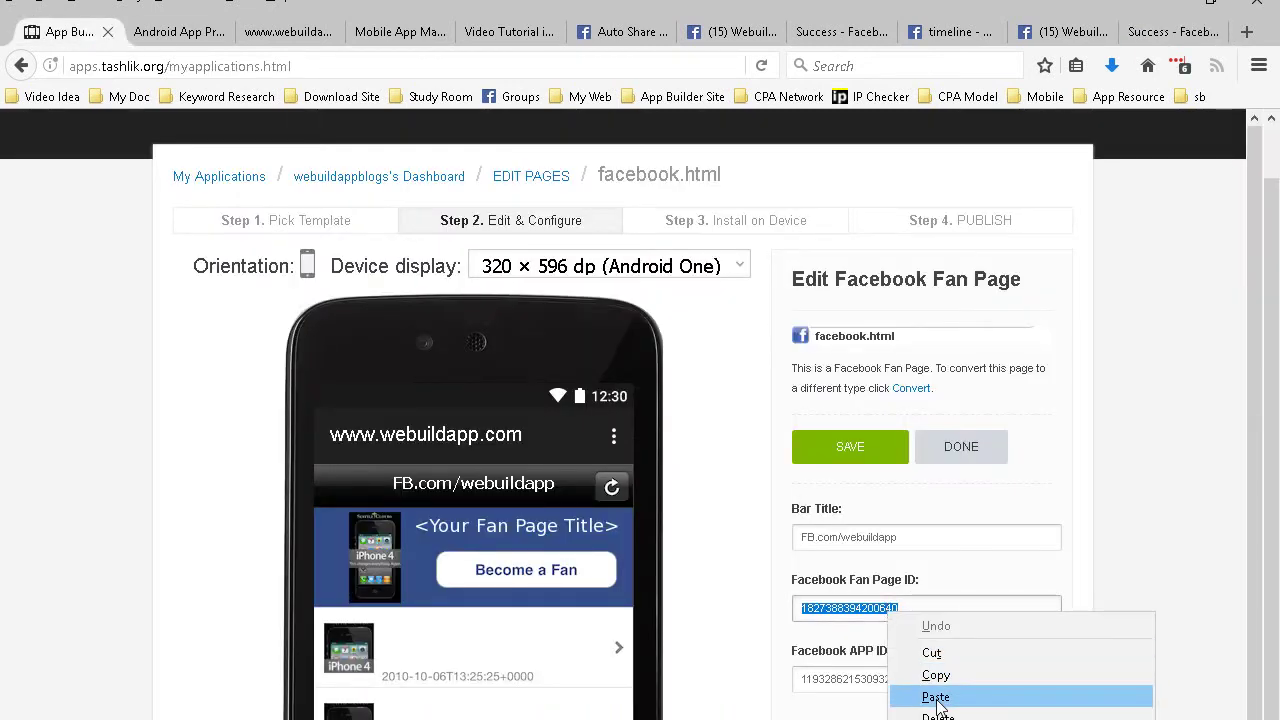
{"action": "left_click", "coordinate": [940, 693]}
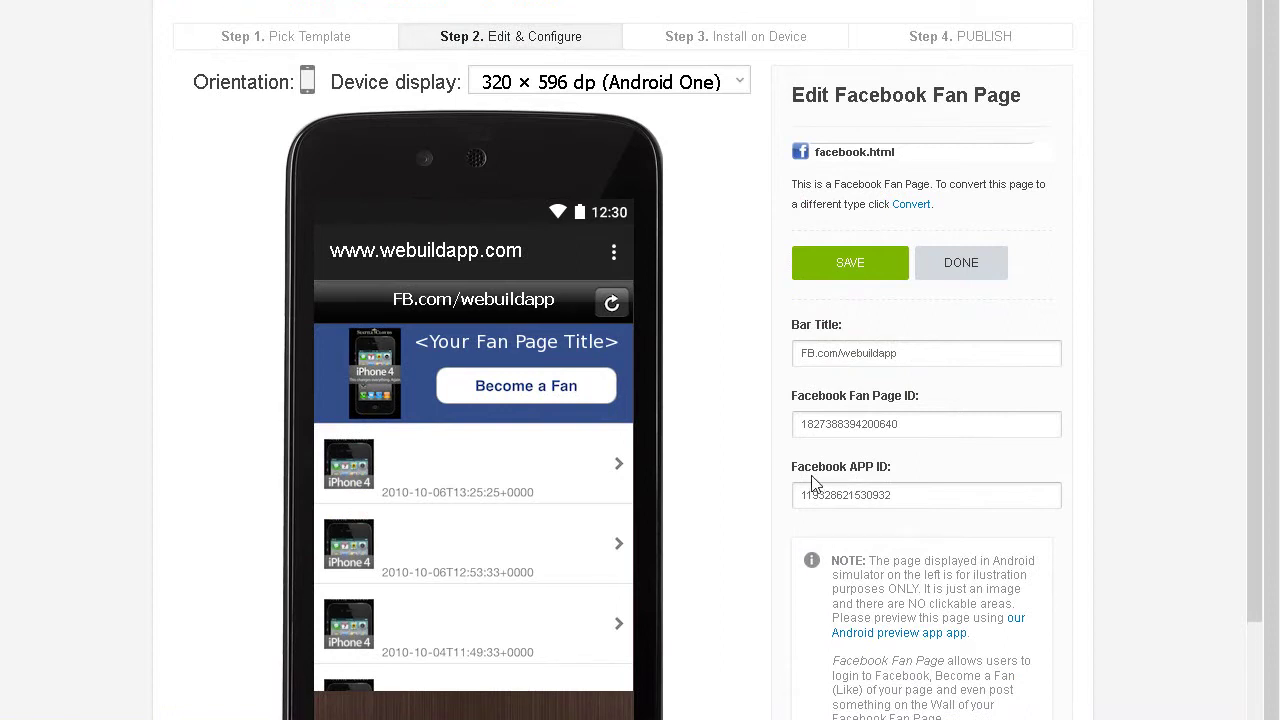
Copy the "Facebook APP ID" label, search the web for it in a new tab, and open the Facebook Developers App Dashboard result
{"action": "left_click_drag", "start_coordinate": [794, 465], "coordinate": [885, 468]}
{"action": "right_click", "coordinate": [878, 468]}
{"action": "left_click", "coordinate": [912, 484]}
{"action": "key", "text": "ctrl+t"}
{"action": "left_click", "coordinate": [509, 72]}
{"action": "right_click", "coordinate": [512, 76]}
{"action": "left_click", "coordinate": [573, 157]}
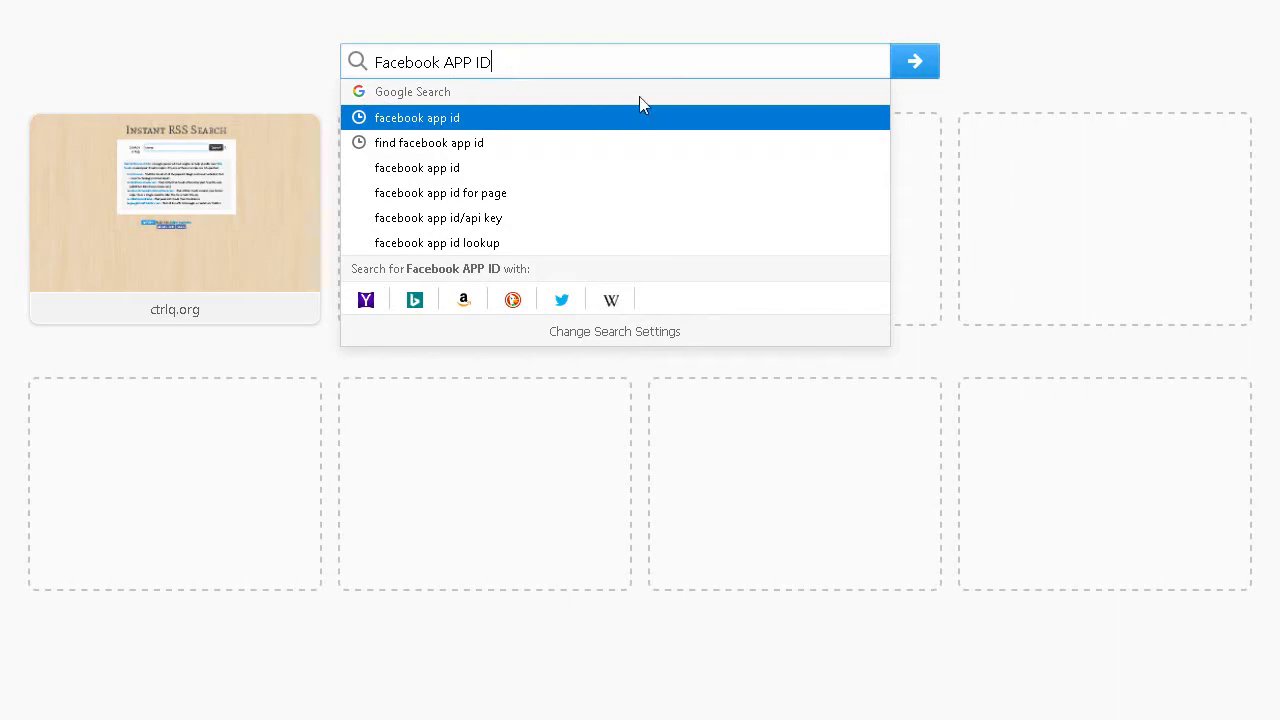
{"action": "left_click", "coordinate": [914, 61]}
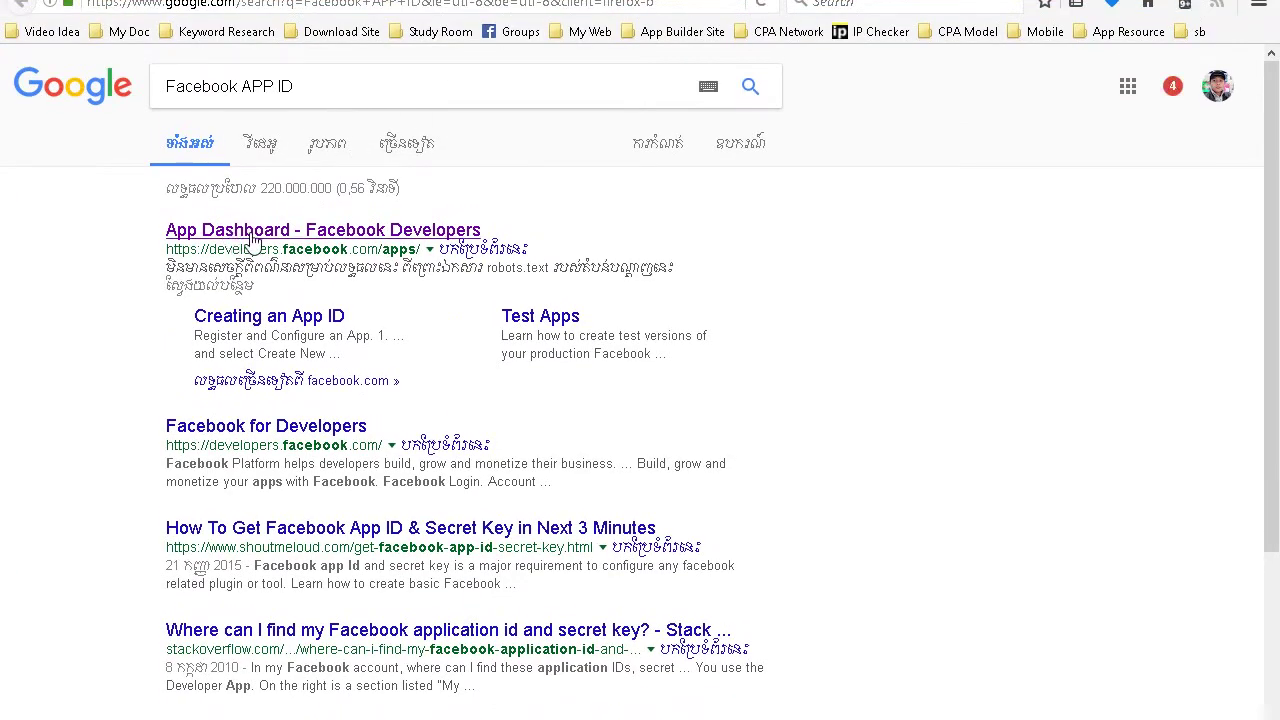
{"action": "left_click", "coordinate": [254, 238]}
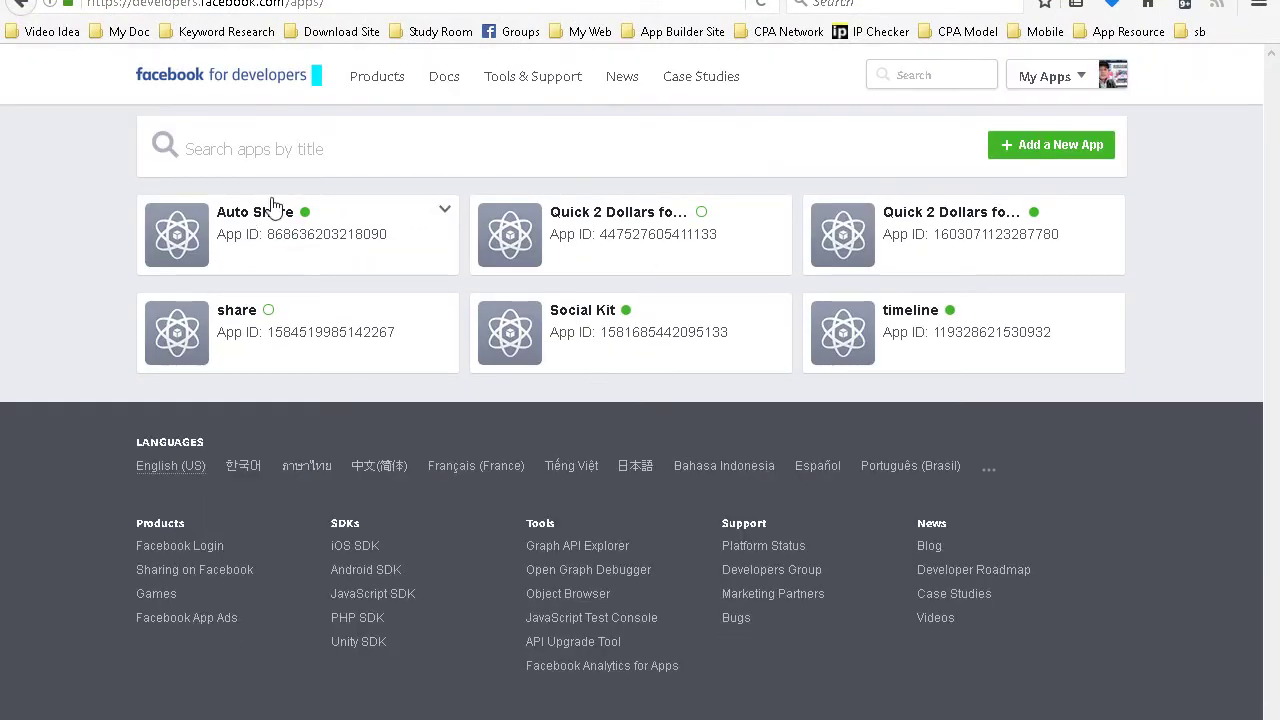
Start a new Facebook app and set its display name to mobileapp
{"action": "left_click", "coordinate": [1046, 141]}
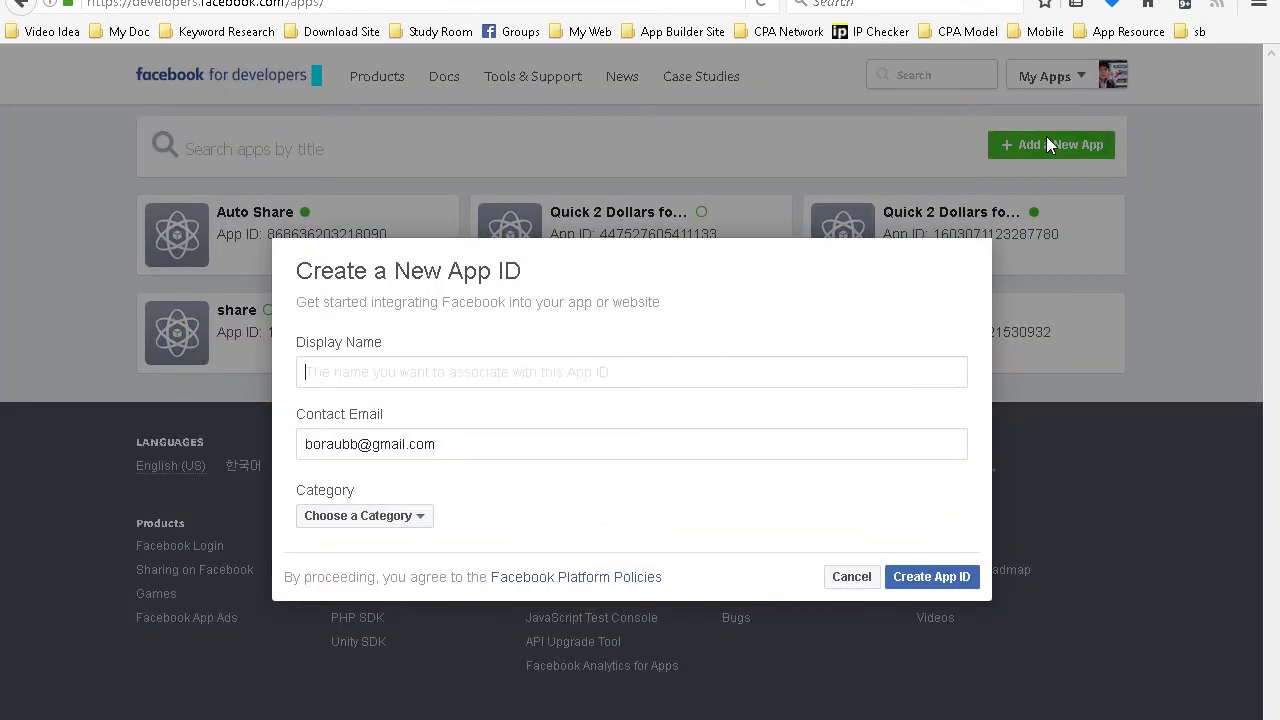
{"action": "left_click", "coordinate": [435, 371]}
{"action": "type", "text": "app"}
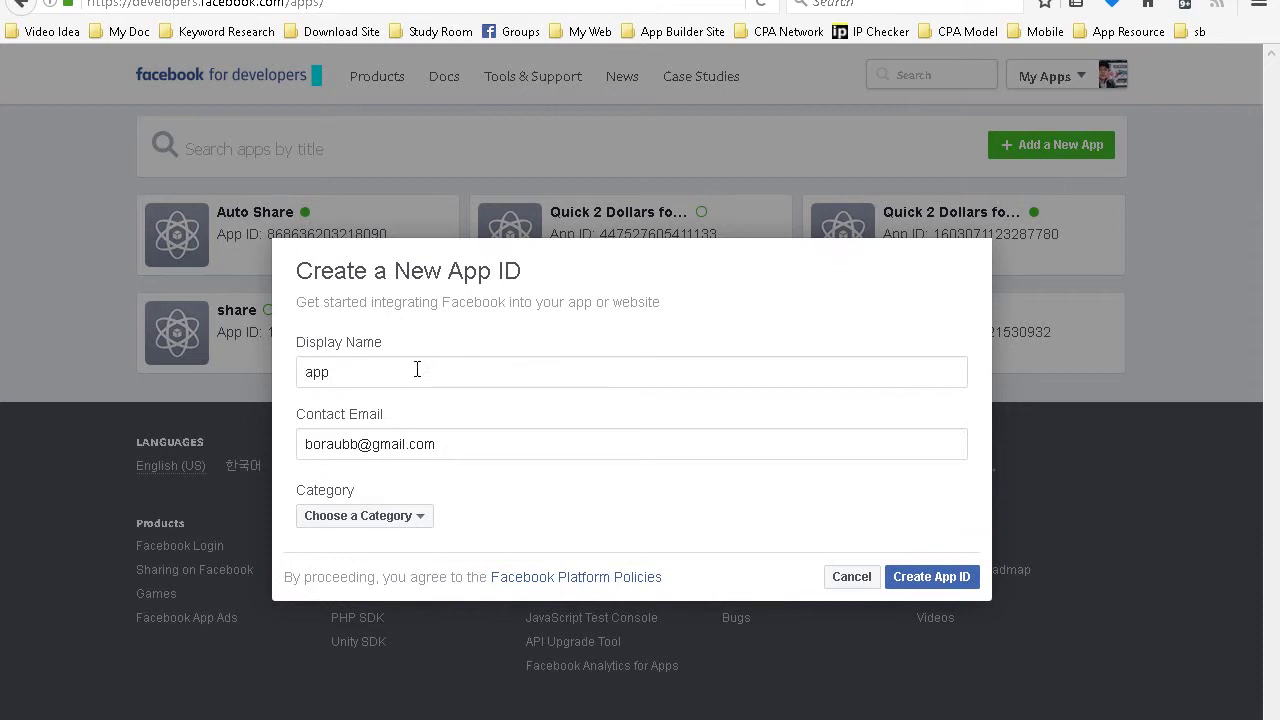
{"action": "key", "text": "BackSpace"}
{"action": "key", "text": "BackSpace"}
{"action": "type", "text": "mo"}
Set the new app's category to Apps for Pages
{"action": "left_click", "coordinate": [405, 530]}
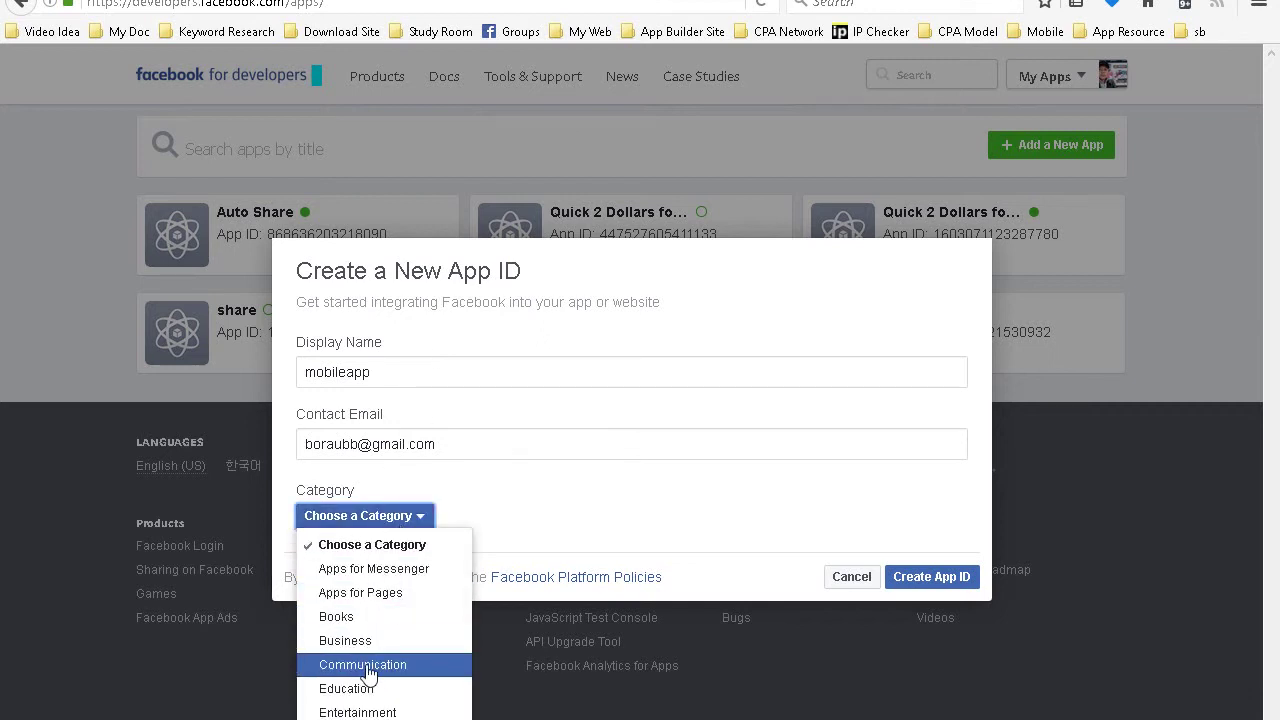
{"action": "scroll", "coordinate": [374, 692], "scroll_direction": "down", "scroll_amount": 4}
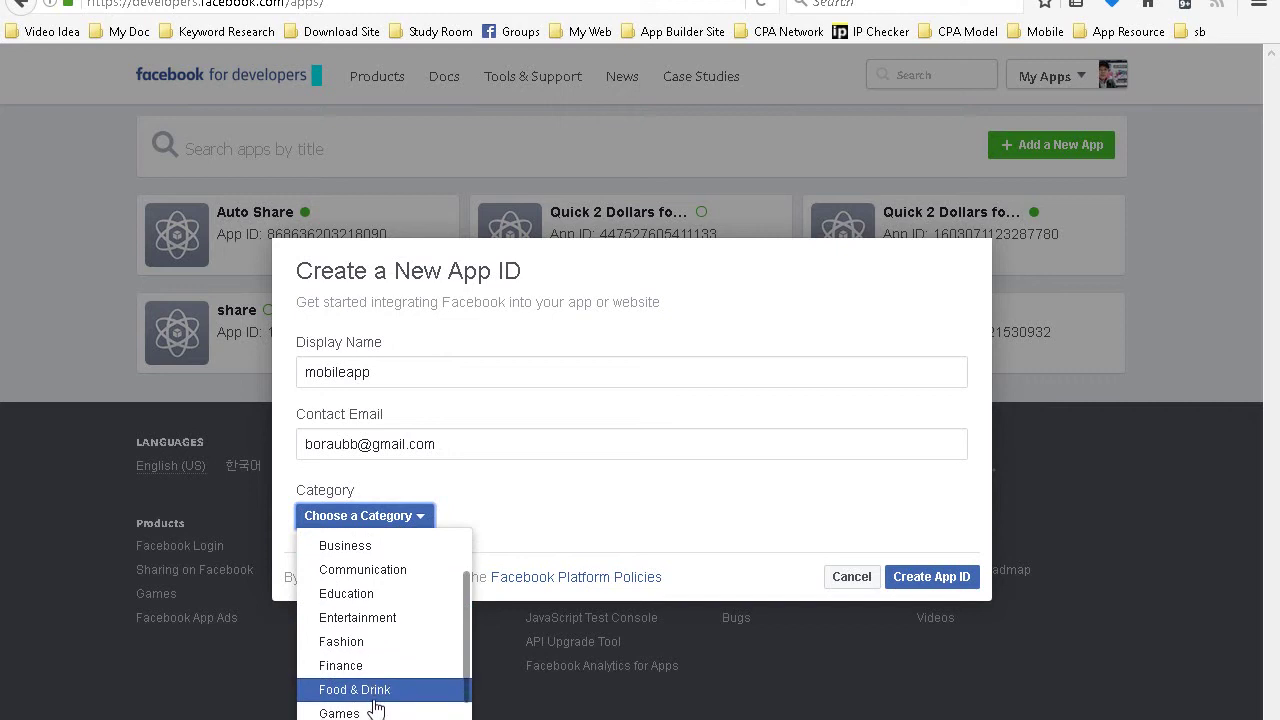
{"action": "scroll", "coordinate": [374, 692], "scroll_direction": "down", "scroll_amount": 3}
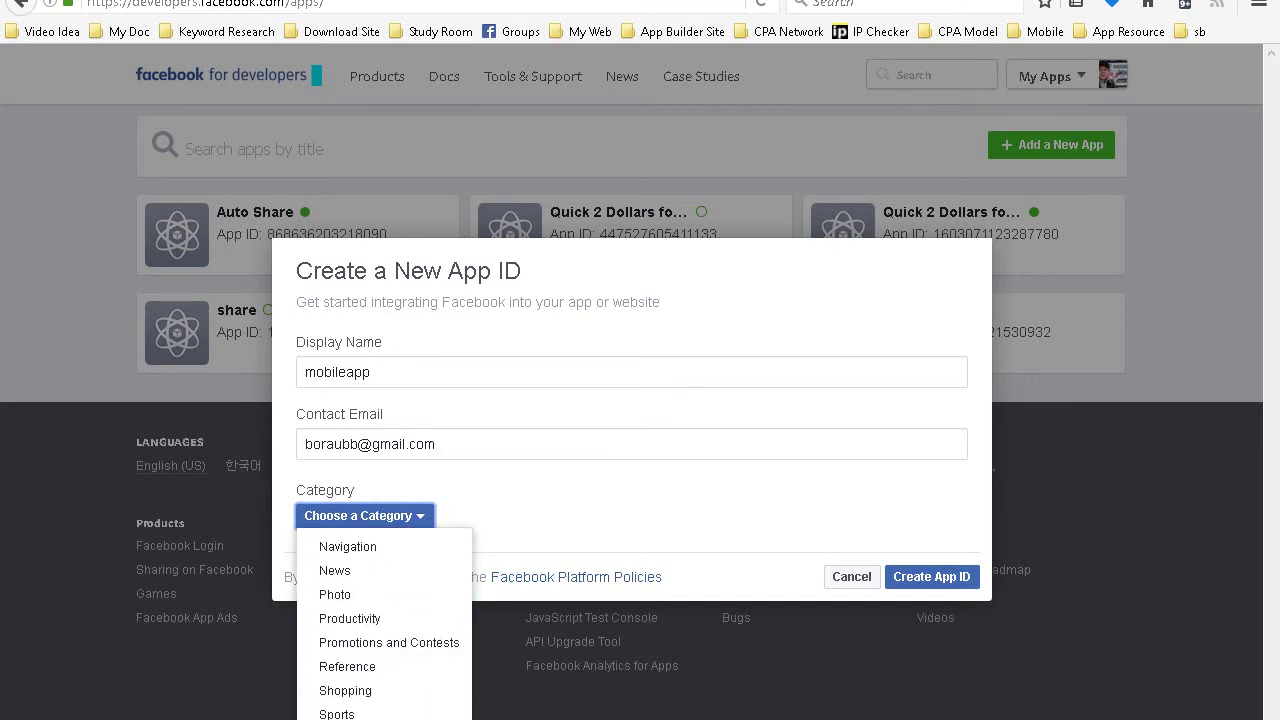
{"action": "scroll", "coordinate": [363, 600], "scroll_direction": "up", "scroll_amount": 7}
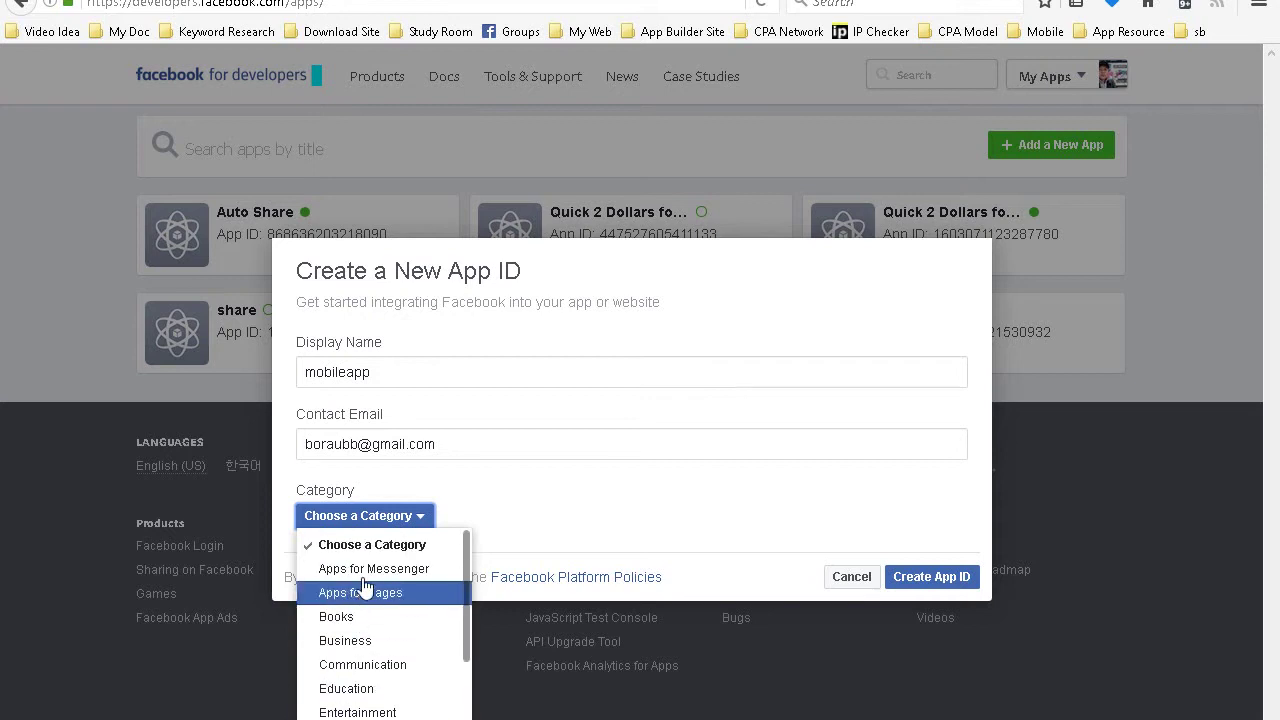
{"action": "left_click", "coordinate": [344, 600]}
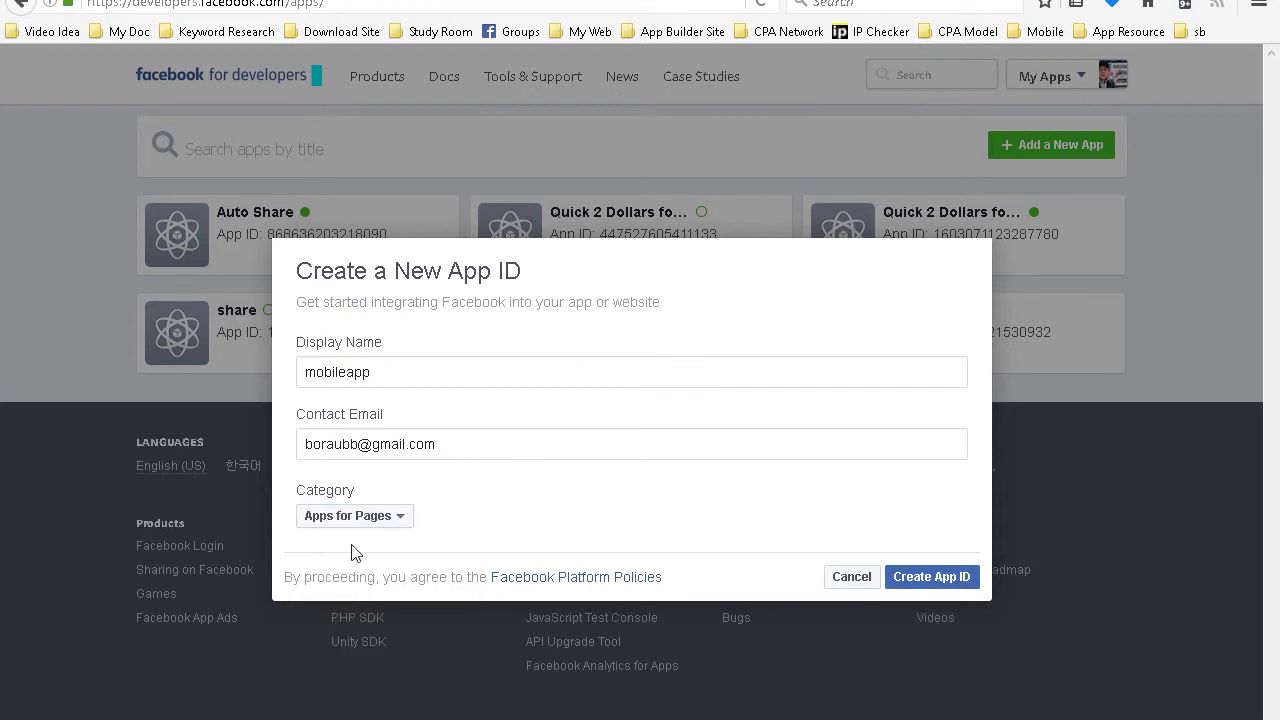
Create the app ID and pass the security check by entering the captcha text
{"action": "left_click", "coordinate": [931, 580]}
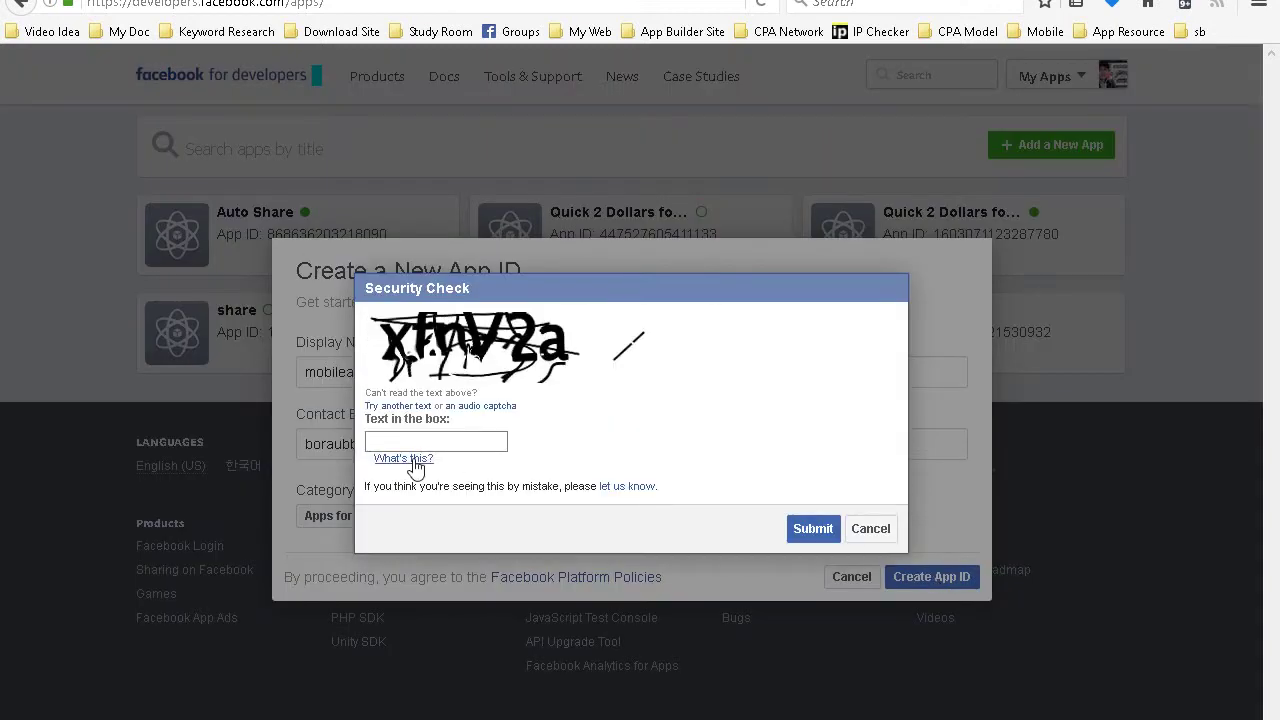
{"action": "left_click", "coordinate": [423, 441]}
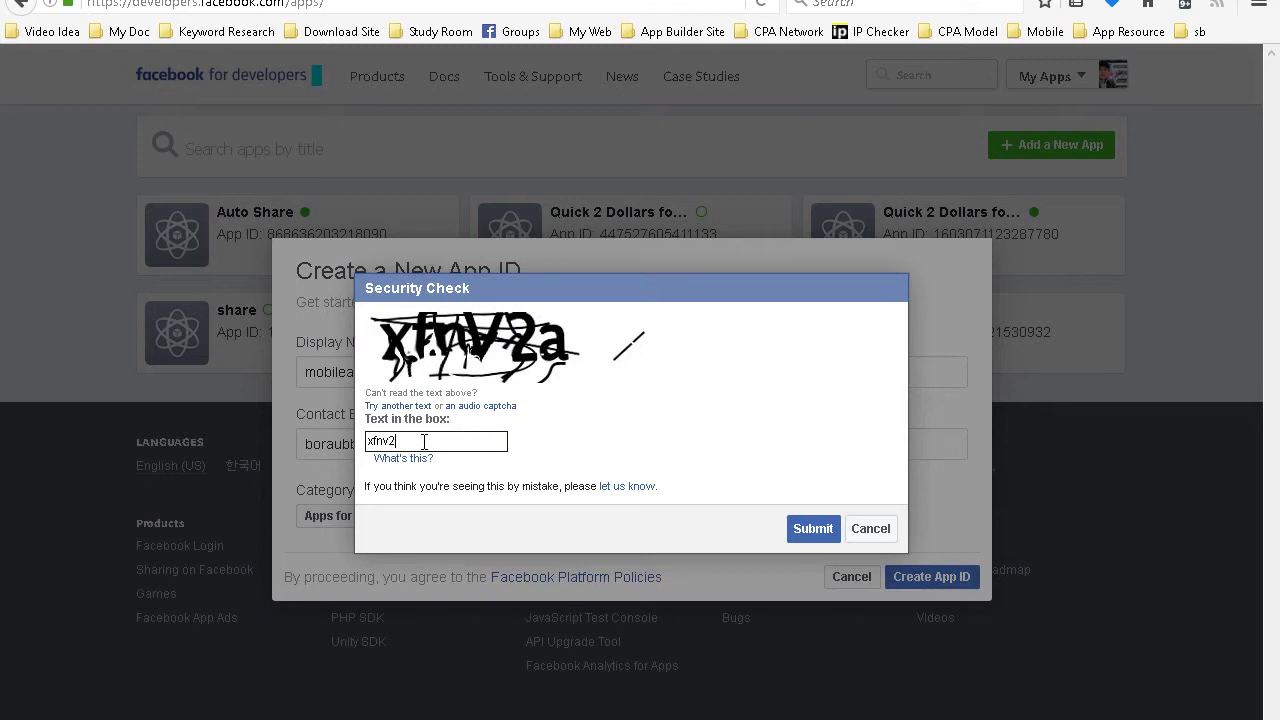
{"action": "left_click", "coordinate": [793, 529]}
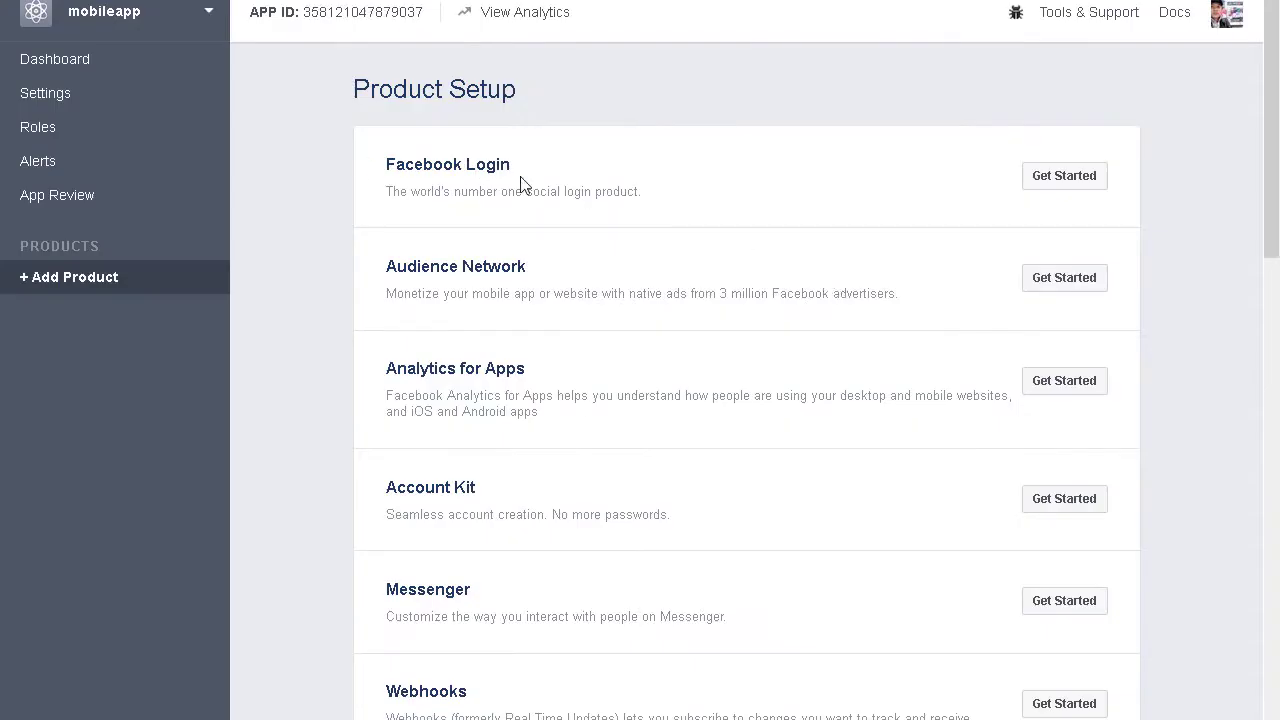
Open the new mobileapp's dashboard and copy its App ID
{"action": "scroll", "coordinate": [548, 270], "scroll_direction": "down", "scroll_amount": 11}
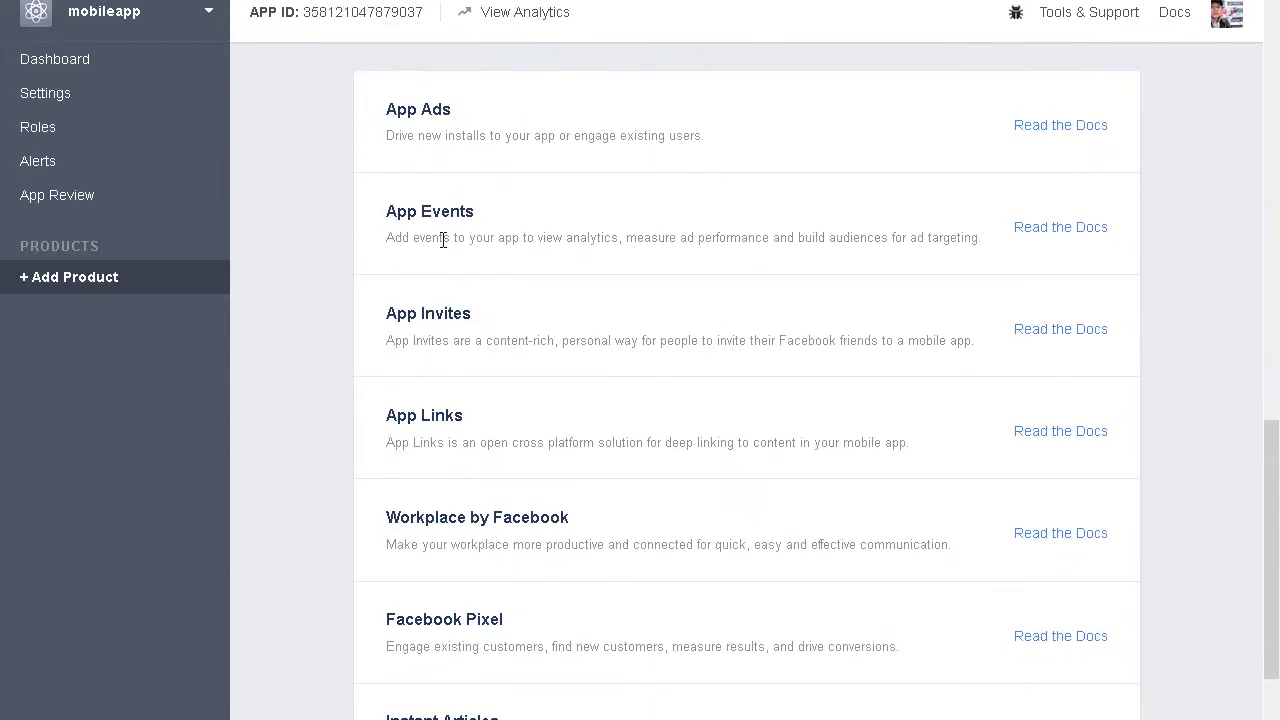
{"action": "scroll", "coordinate": [445, 318], "scroll_direction": "down", "scroll_amount": 4}
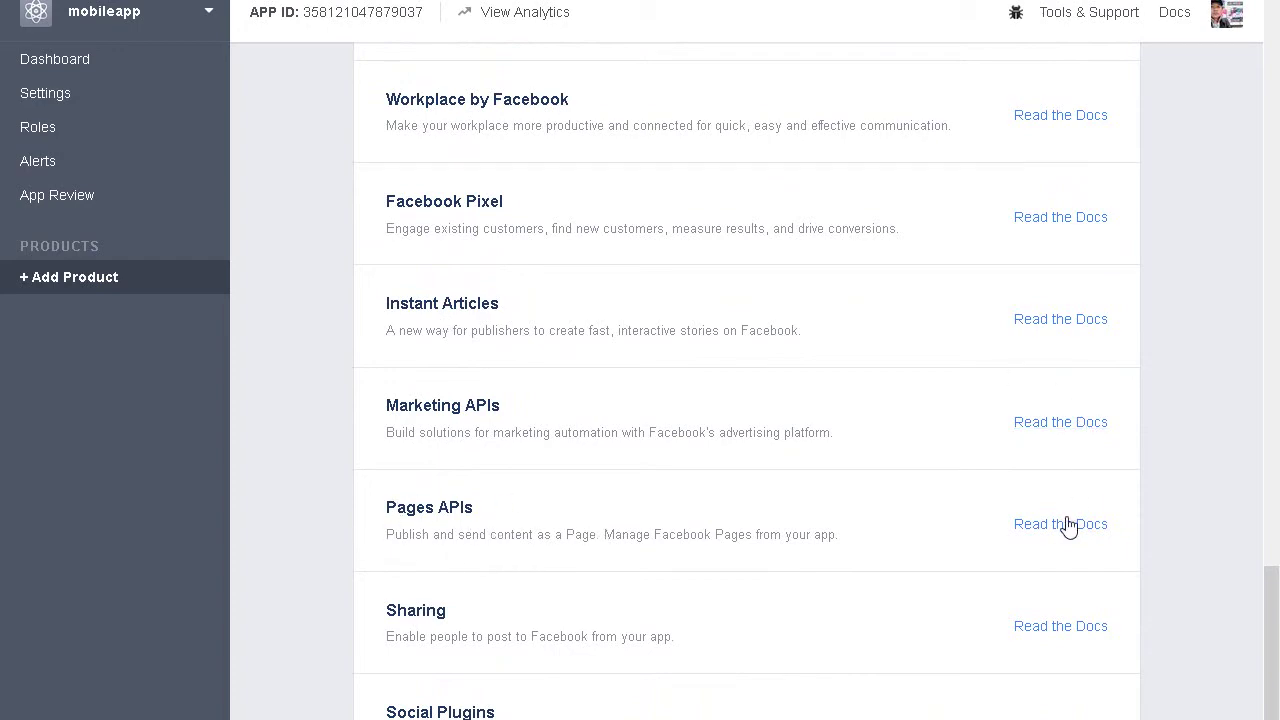
{"action": "scroll", "coordinate": [971, 383], "scroll_direction": "up", "scroll_amount": 15}
{"action": "scroll", "coordinate": [967, 379], "scroll_direction": "up", "scroll_amount": 1}
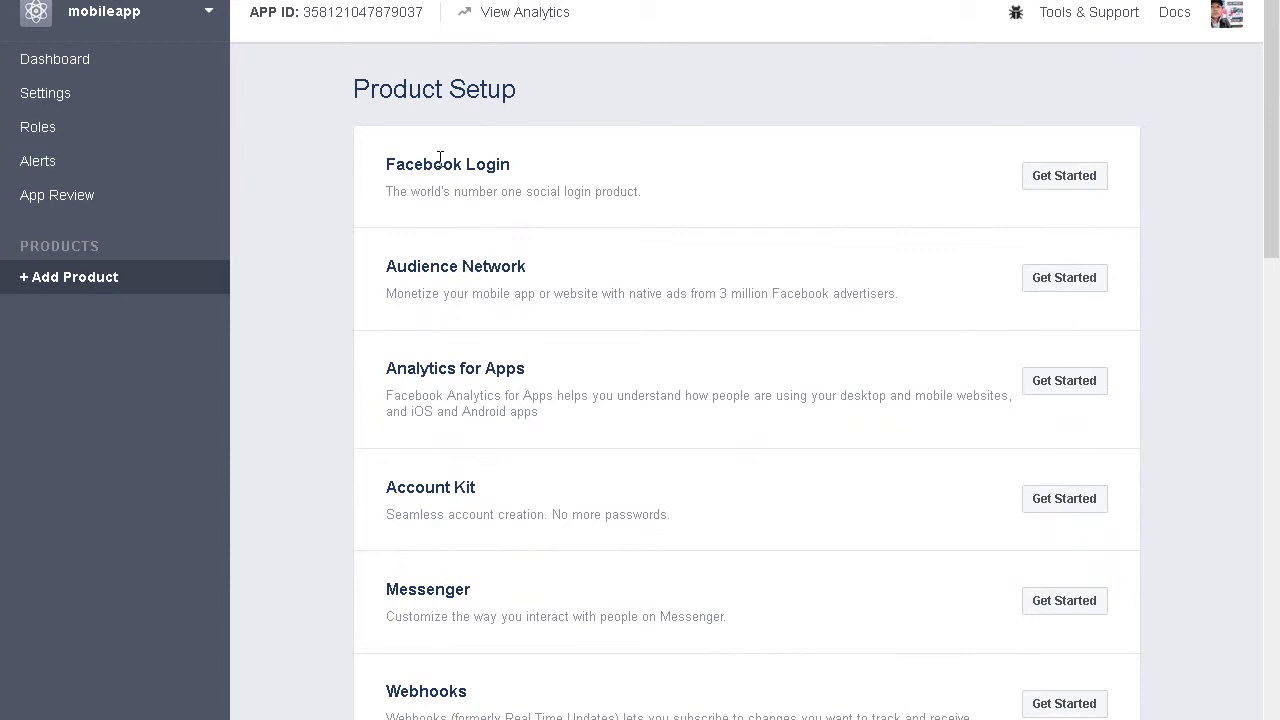
{"action": "left_click", "coordinate": [70, 67]}
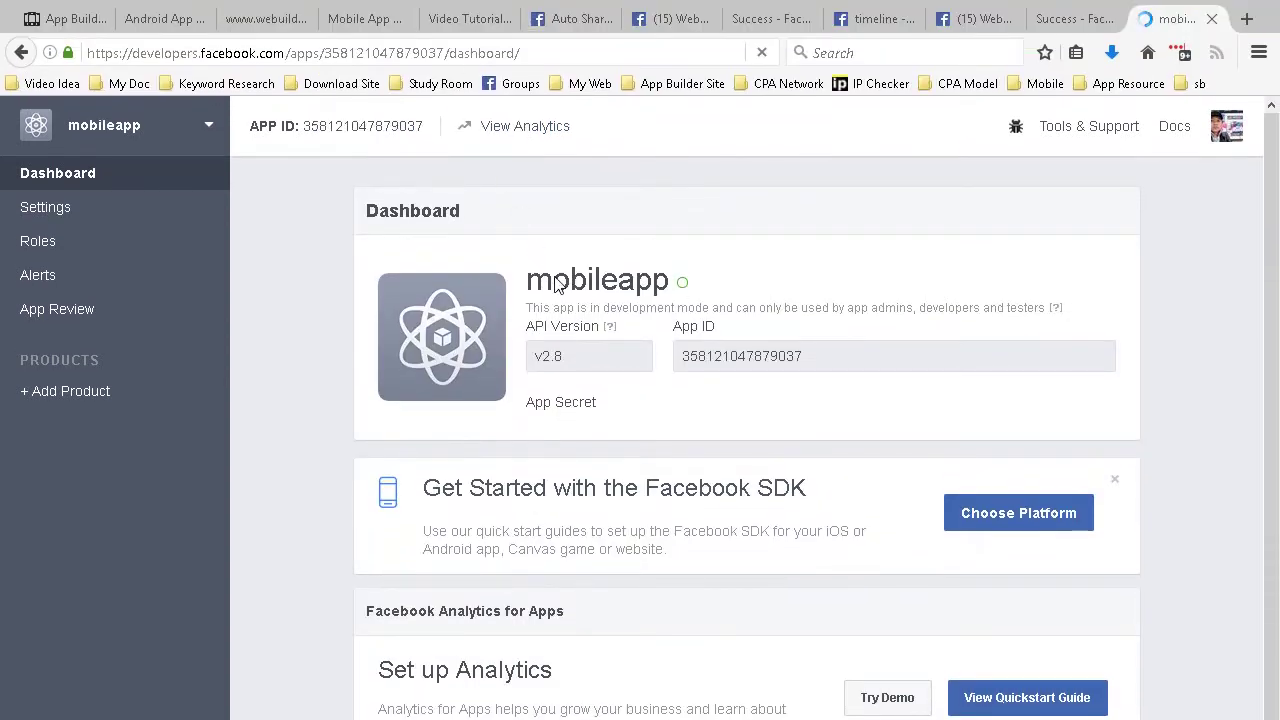
{"action": "left_click_drag", "start_coordinate": [684, 355], "coordinate": [814, 369]}
{"action": "right_click", "coordinate": [748, 360]}
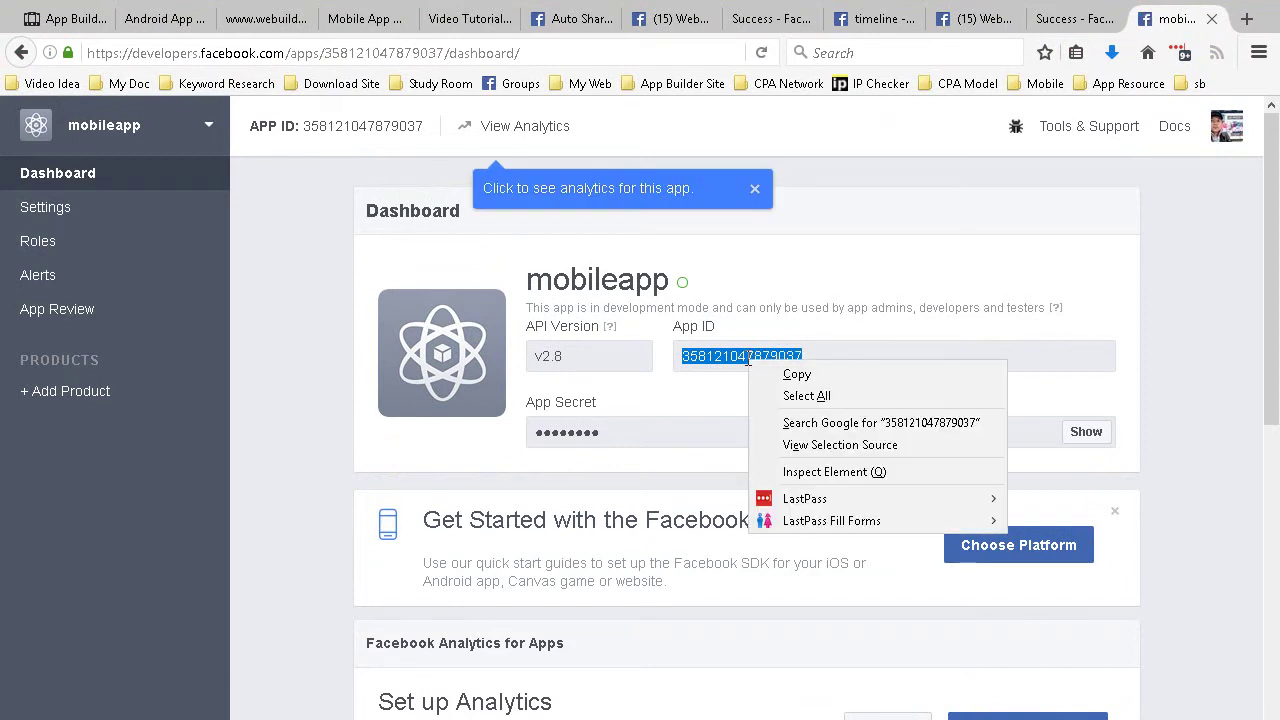
{"action": "left_click", "coordinate": [788, 376]}
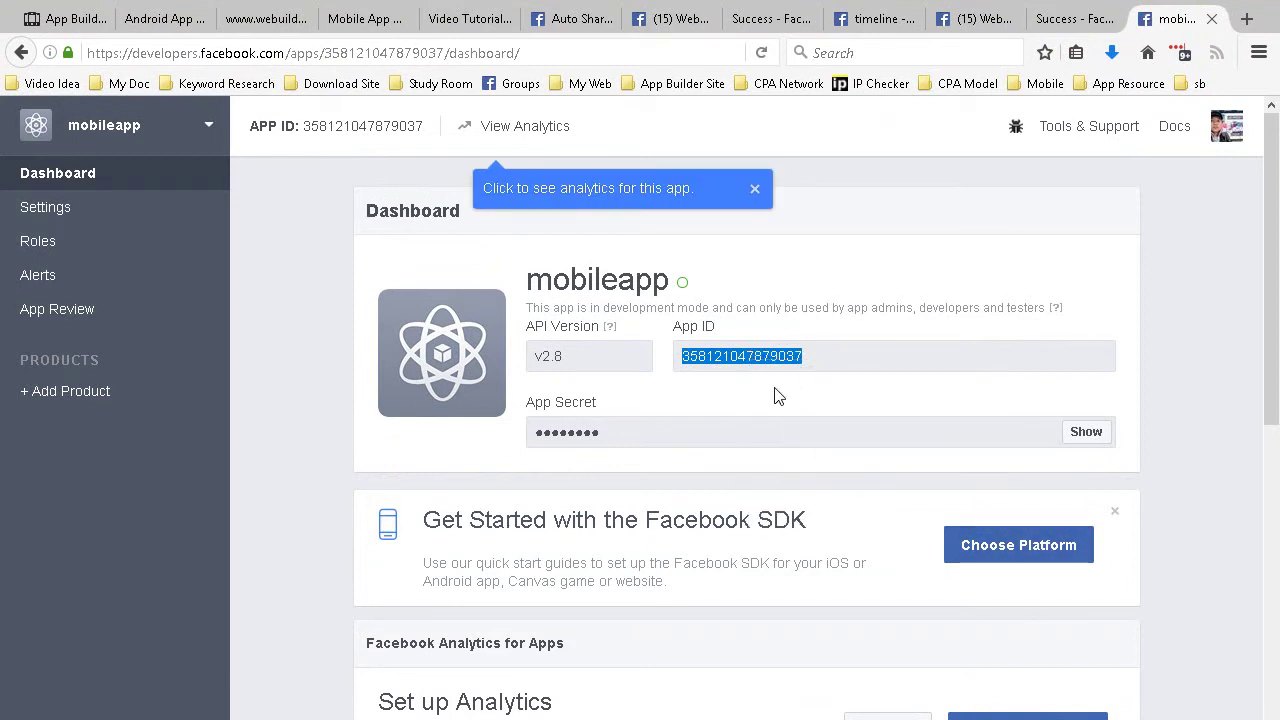
{"action": "scroll", "coordinate": [775, 397], "scroll_direction": "down", "scroll_amount": 8}
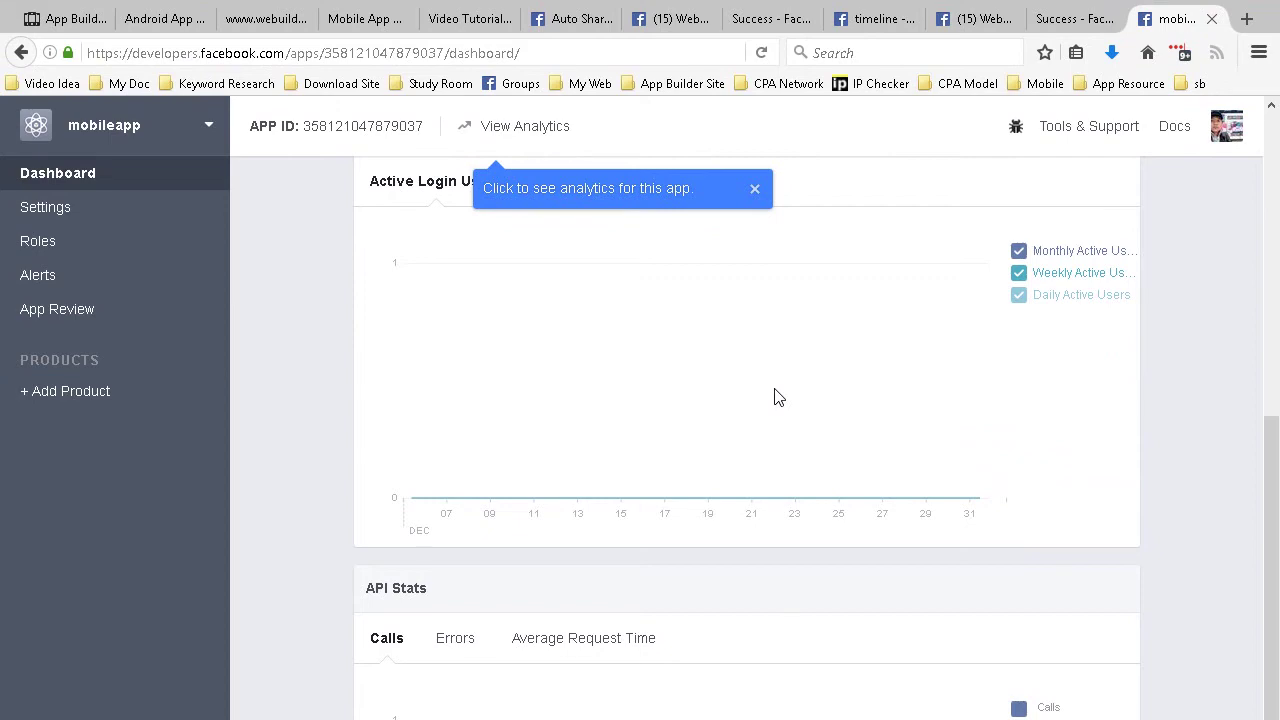
{"action": "scroll", "coordinate": [773, 399], "scroll_direction": "up", "scroll_amount": 8}
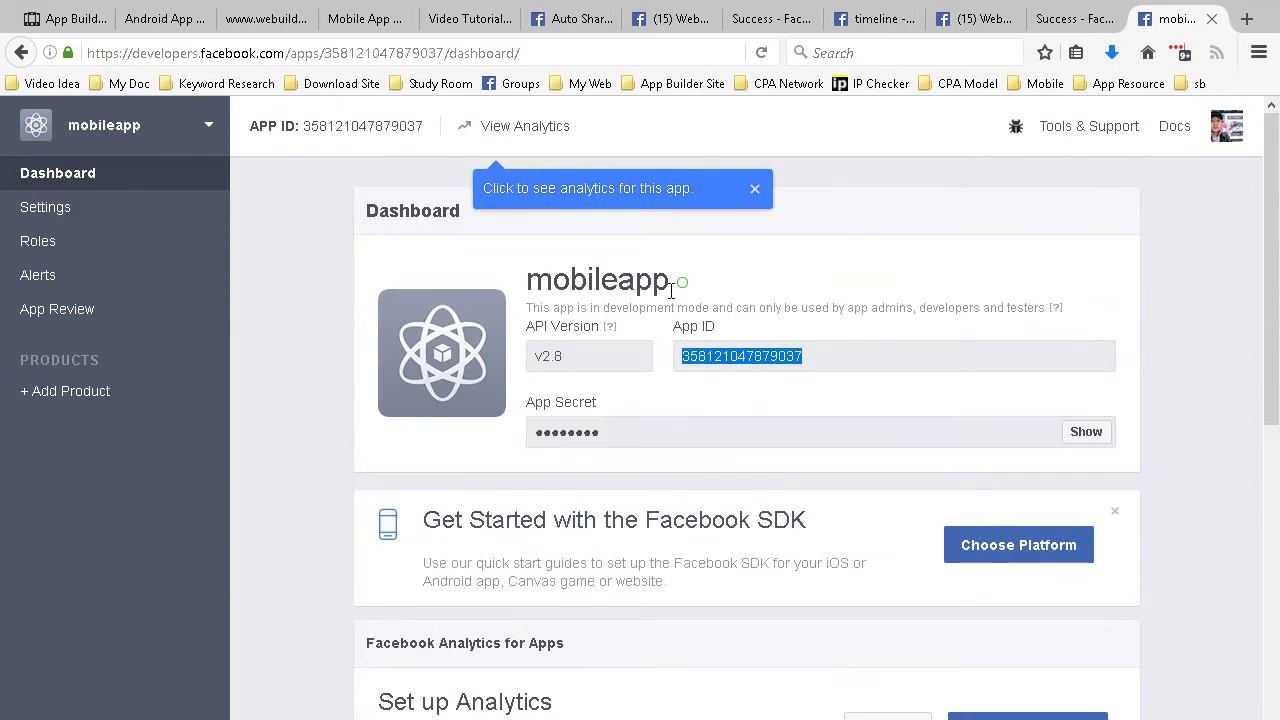
{"action": "mouse_move", "coordinate": [681, 288]}
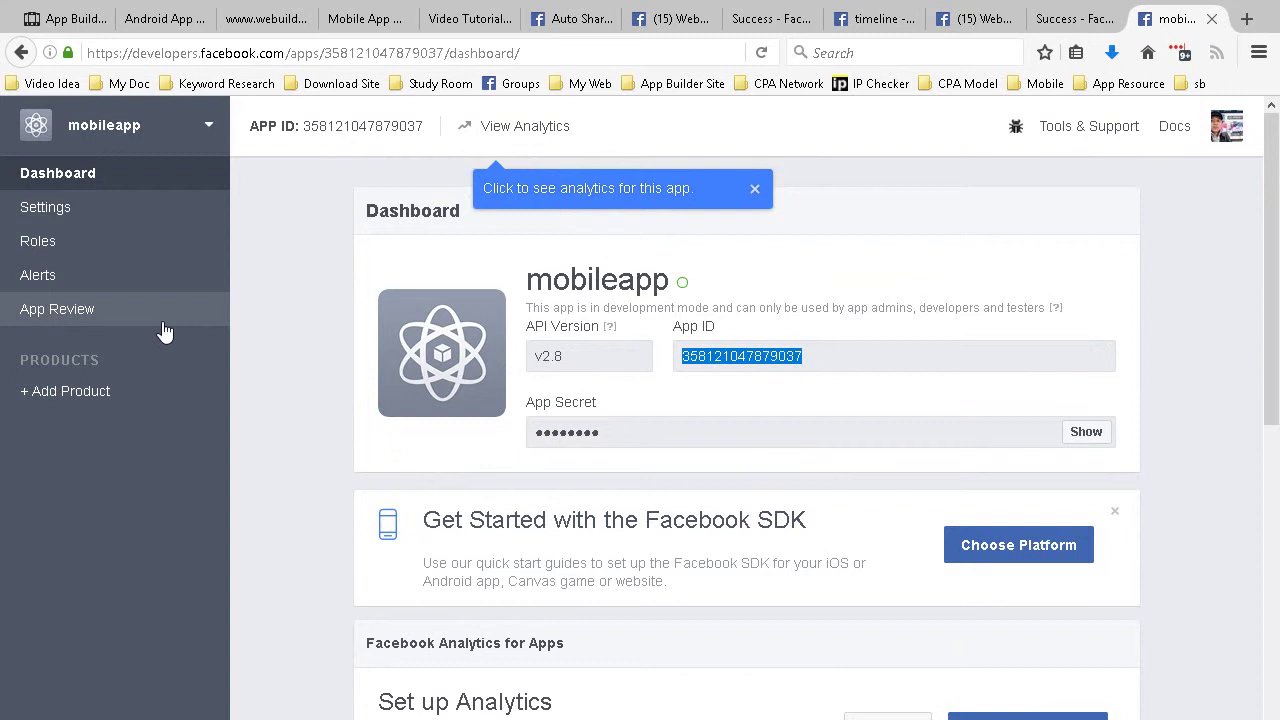
{"action": "left_click", "coordinate": [47, 223]}
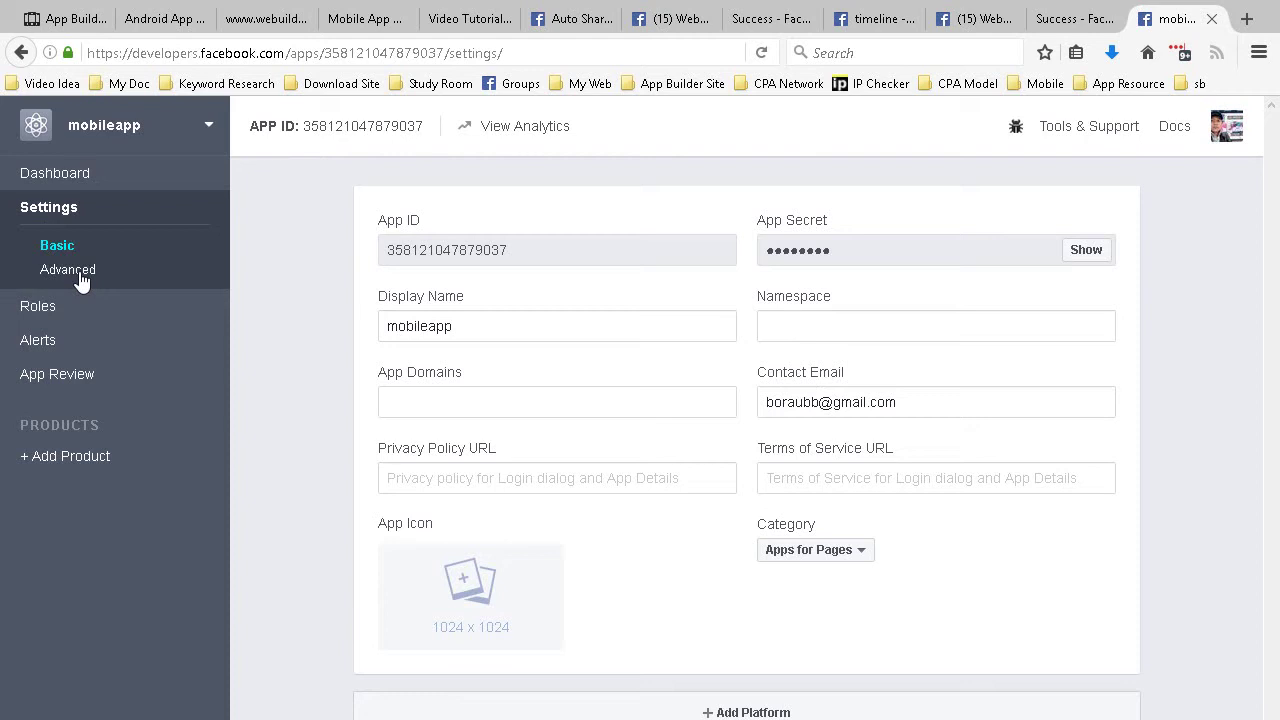
{"action": "left_click", "coordinate": [40, 314]}
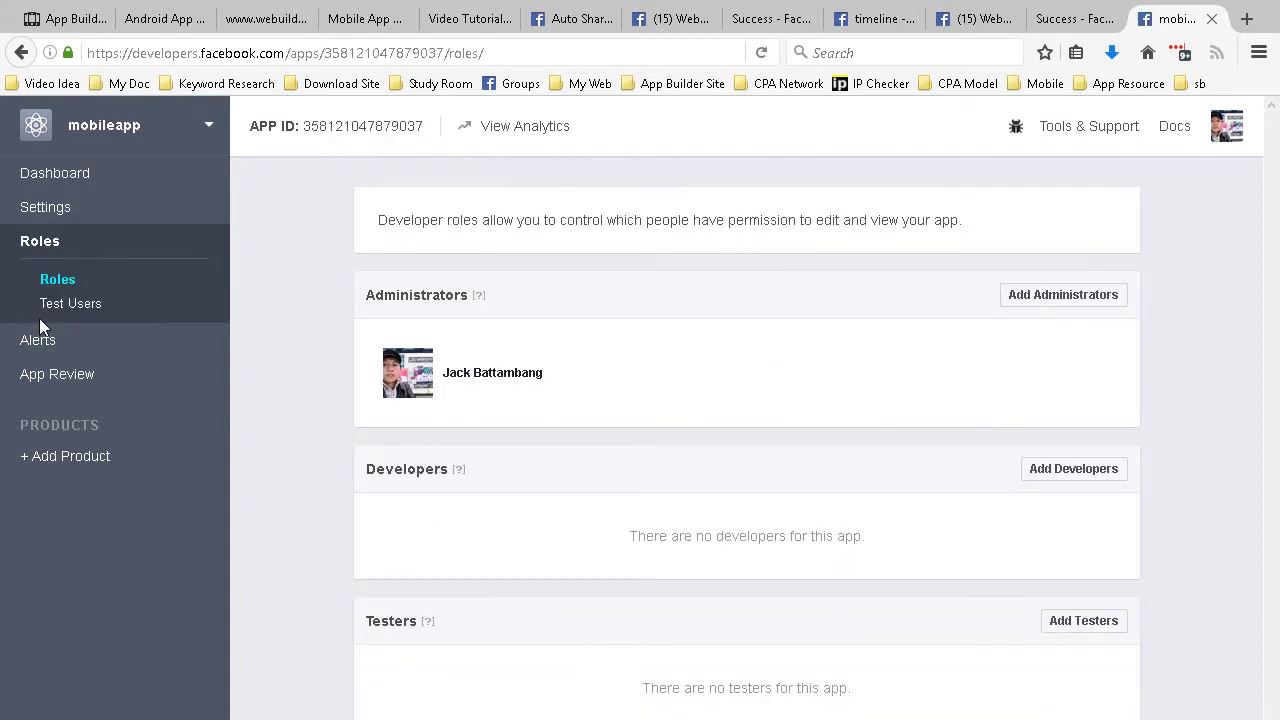
Make mobileapp public from its App Review page and confirm the change
{"action": "left_click", "coordinate": [80, 386]}
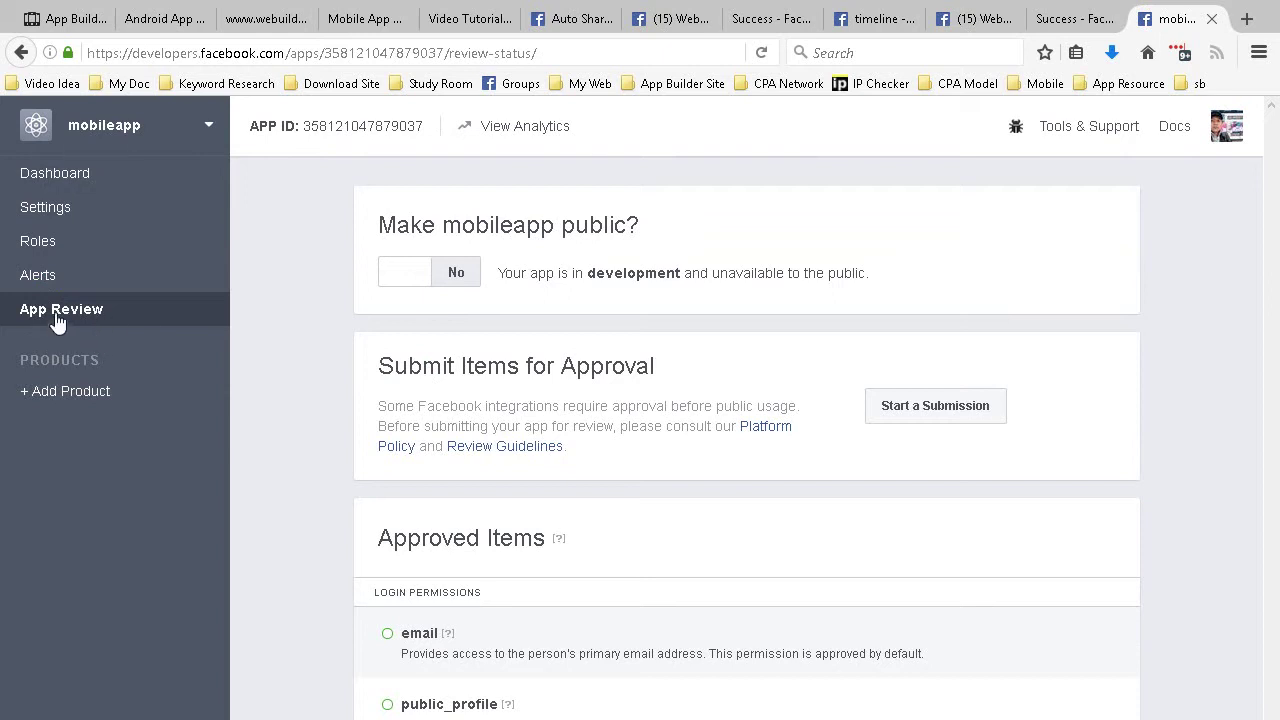
{"action": "left_click", "coordinate": [406, 281]}
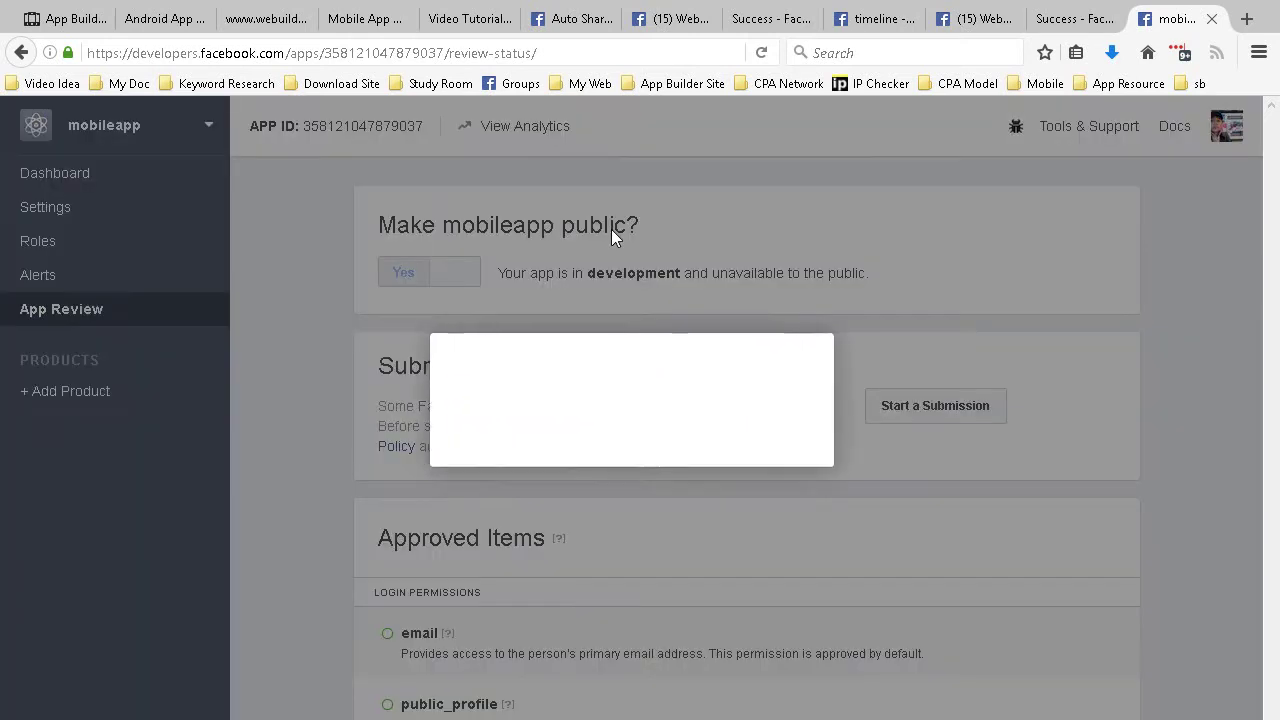
{"action": "left_click", "coordinate": [815, 461]}
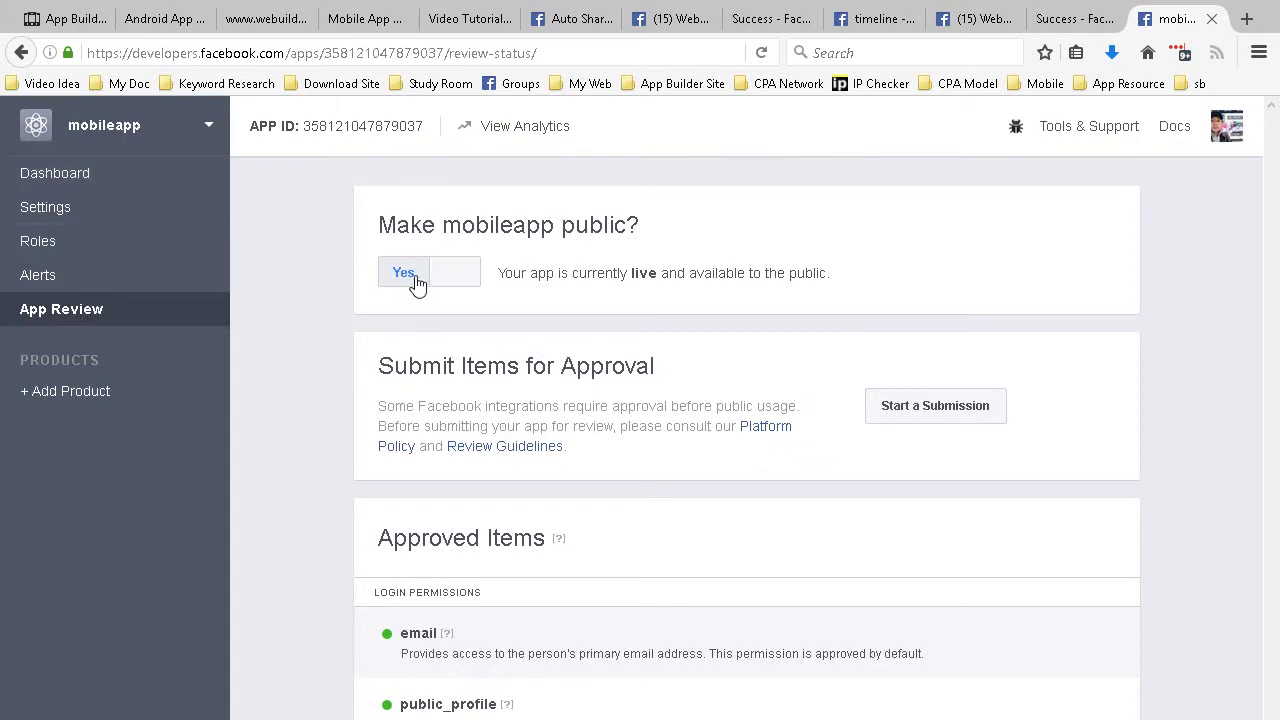
Start a review submission for the app and add the manage_pages login permission to it
{"action": "left_click", "coordinate": [903, 410]}
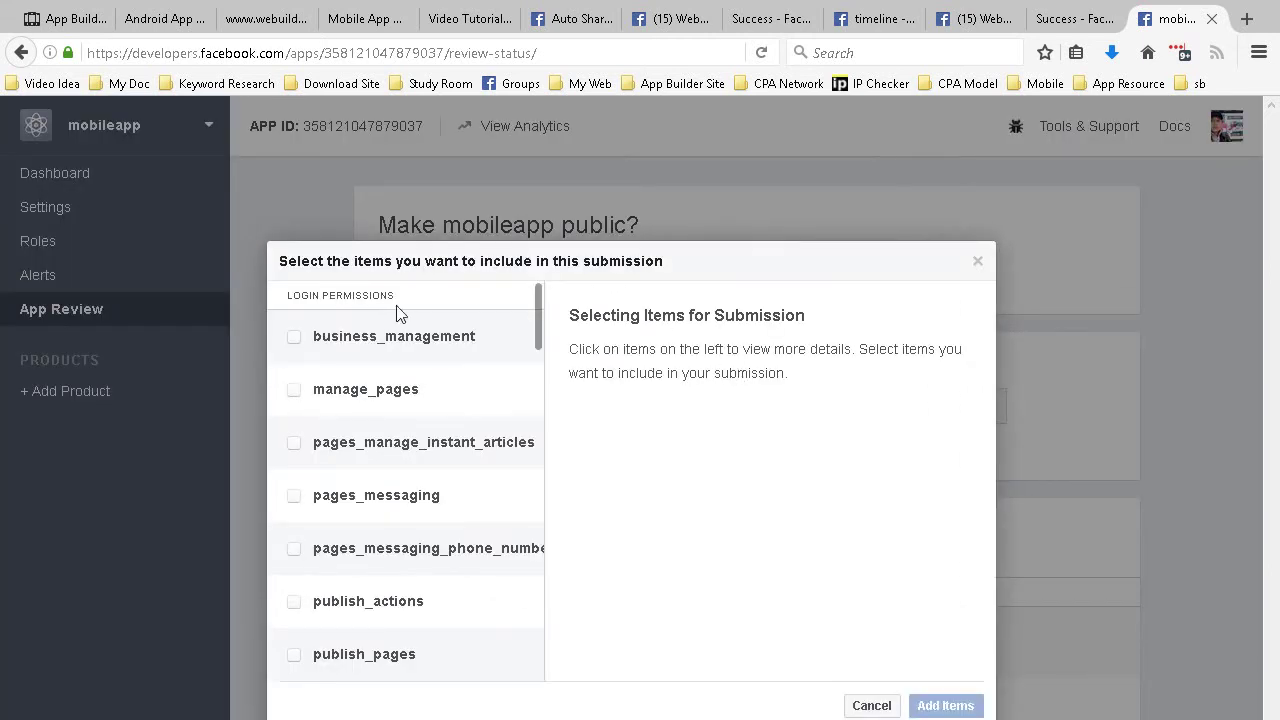
{"action": "left_click", "coordinate": [294, 393]}
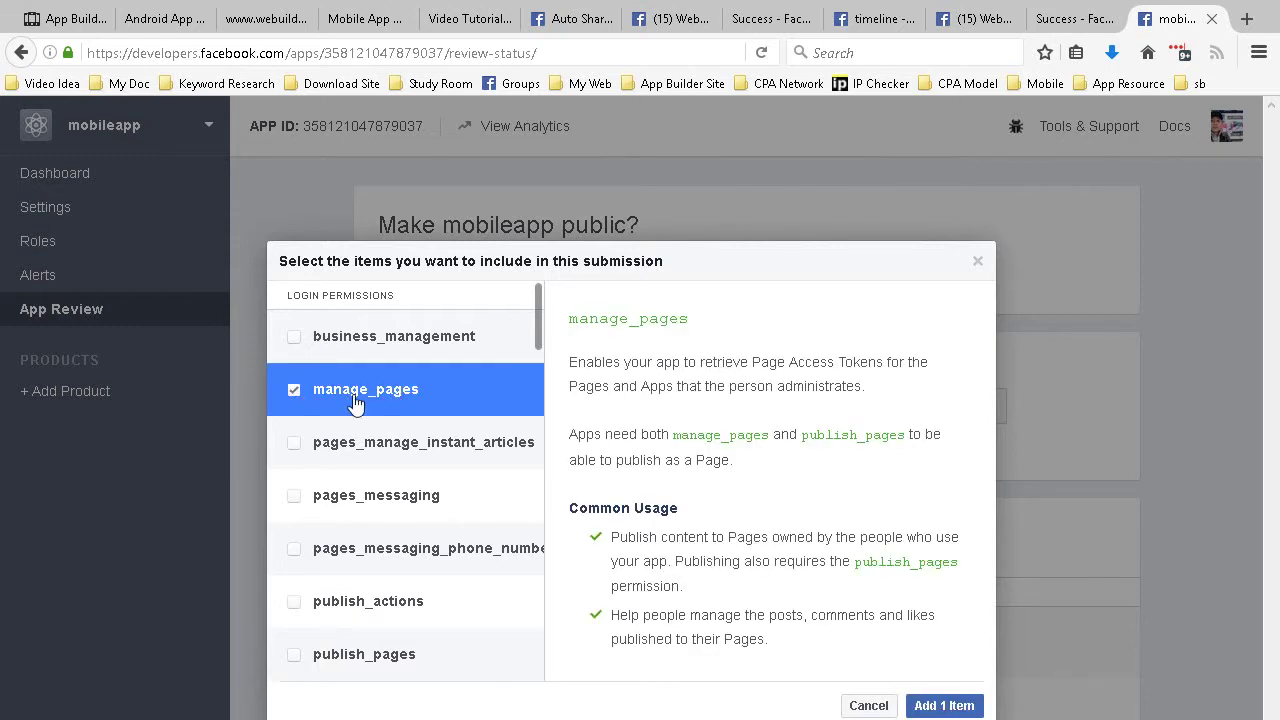
{"action": "left_click", "coordinate": [941, 706]}
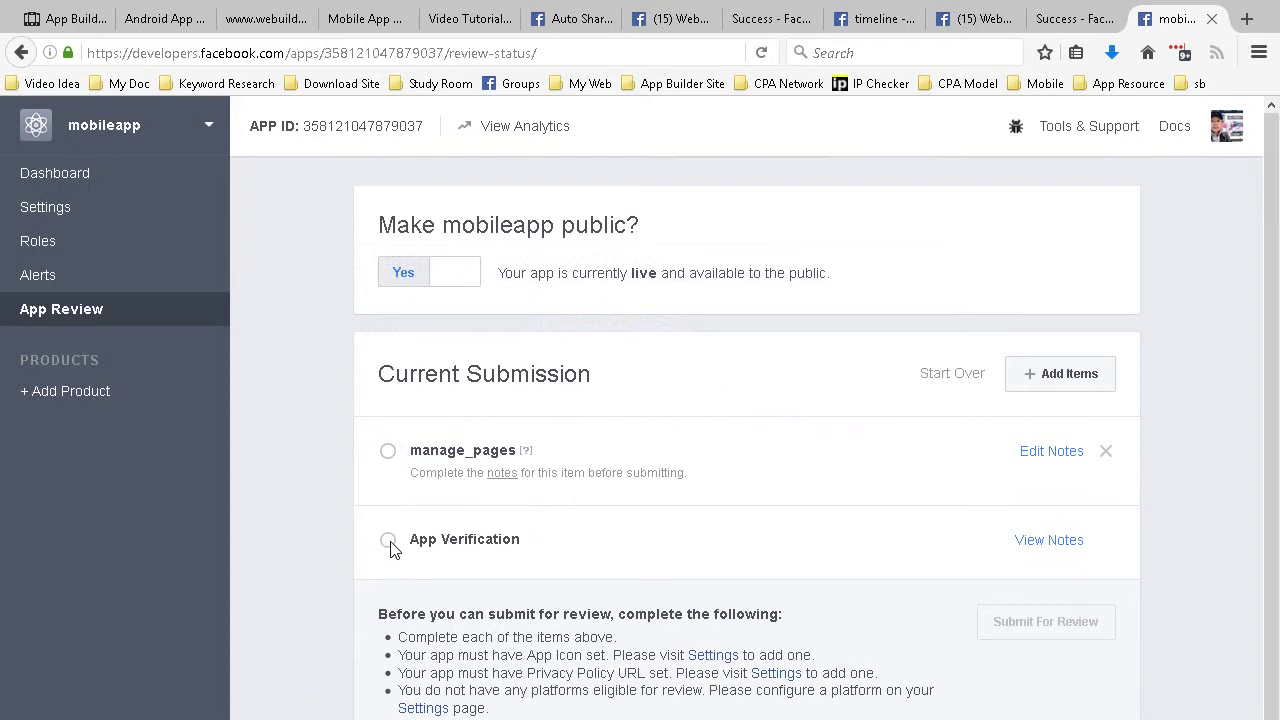
Check the current submission's requirements and return to the mobileapp dashboard
{"action": "scroll", "coordinate": [557, 420], "scroll_direction": "down", "scroll_amount": 3}
{"action": "scroll", "coordinate": [550, 440], "scroll_direction": "up", "scroll_amount": 3}
{"action": "left_click", "coordinate": [70, 176]}
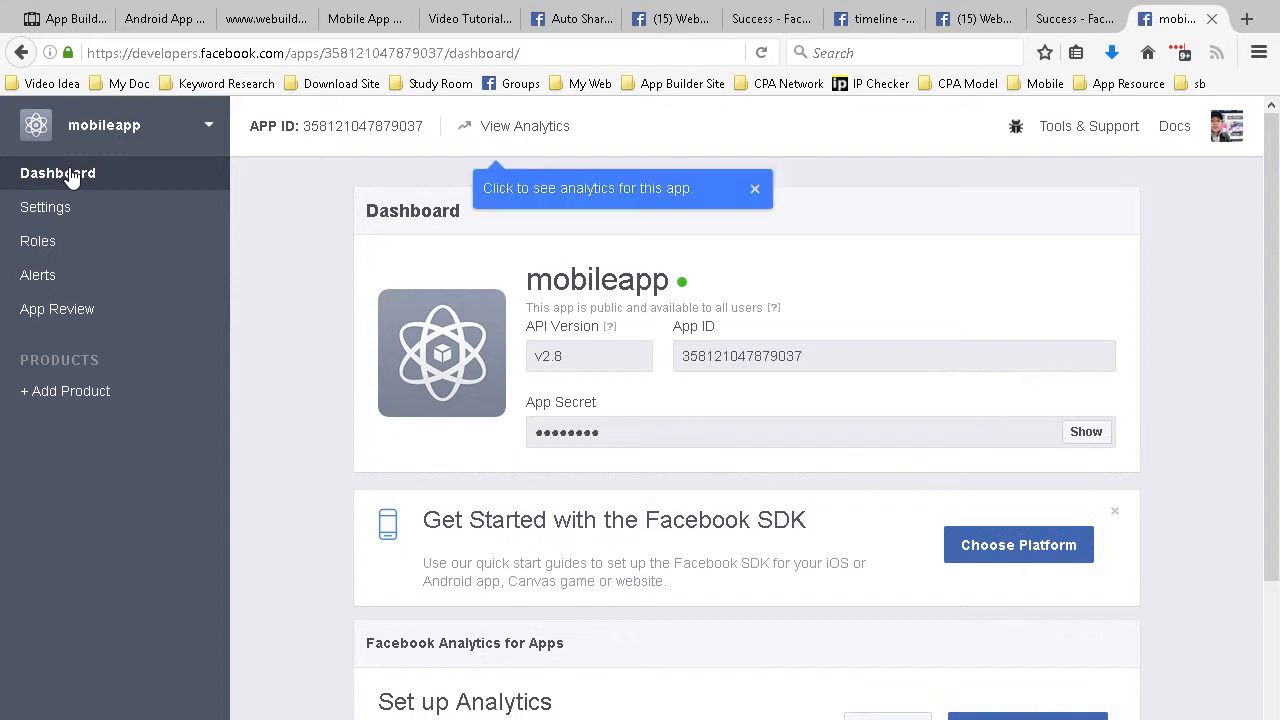
Check mobileapp's public status on its App Review page and copy the App ID from its dashboard
{"action": "left_click", "coordinate": [50, 310]}
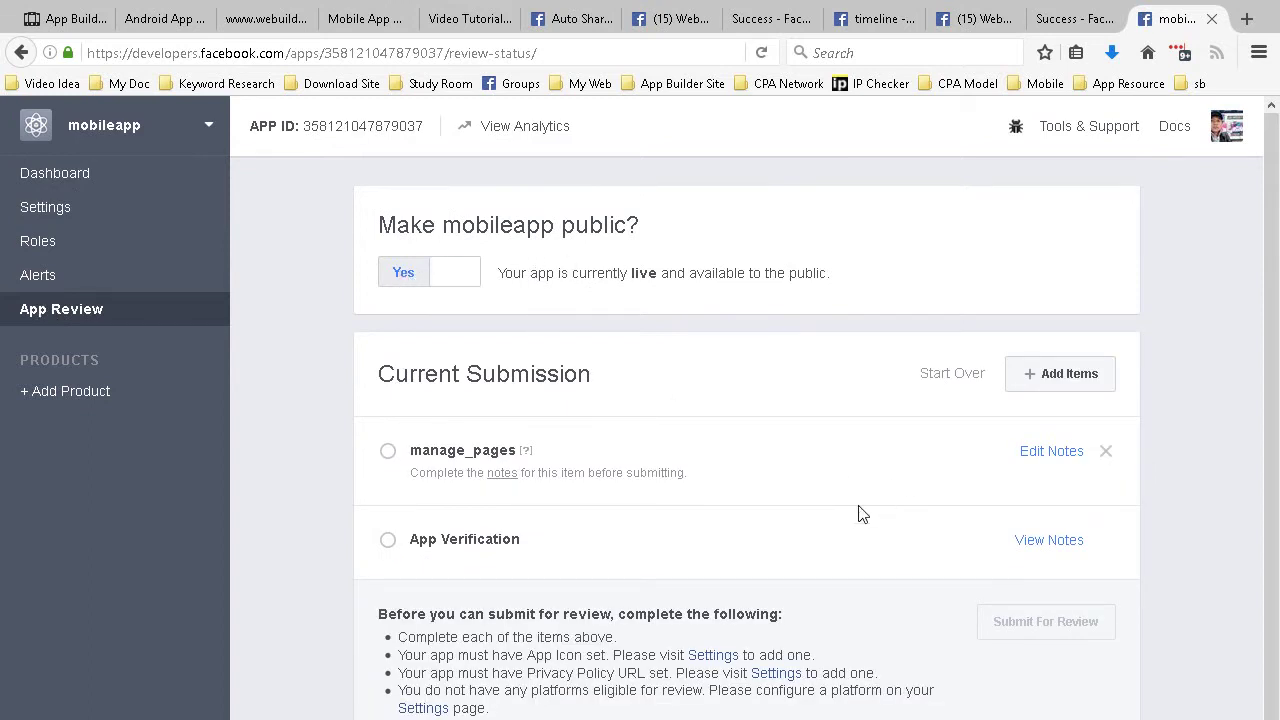
{"action": "left_click", "coordinate": [86, 175]}
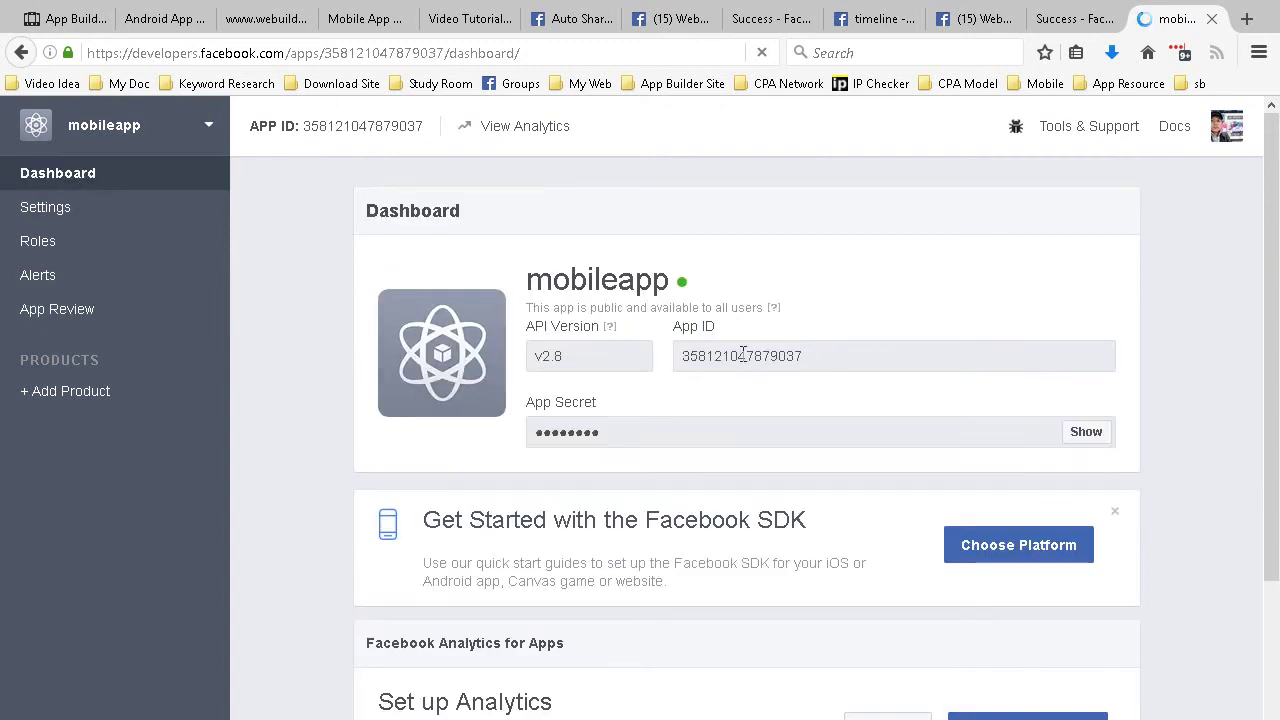
{"action": "left_click_drag", "start_coordinate": [683, 362], "coordinate": [814, 357]}
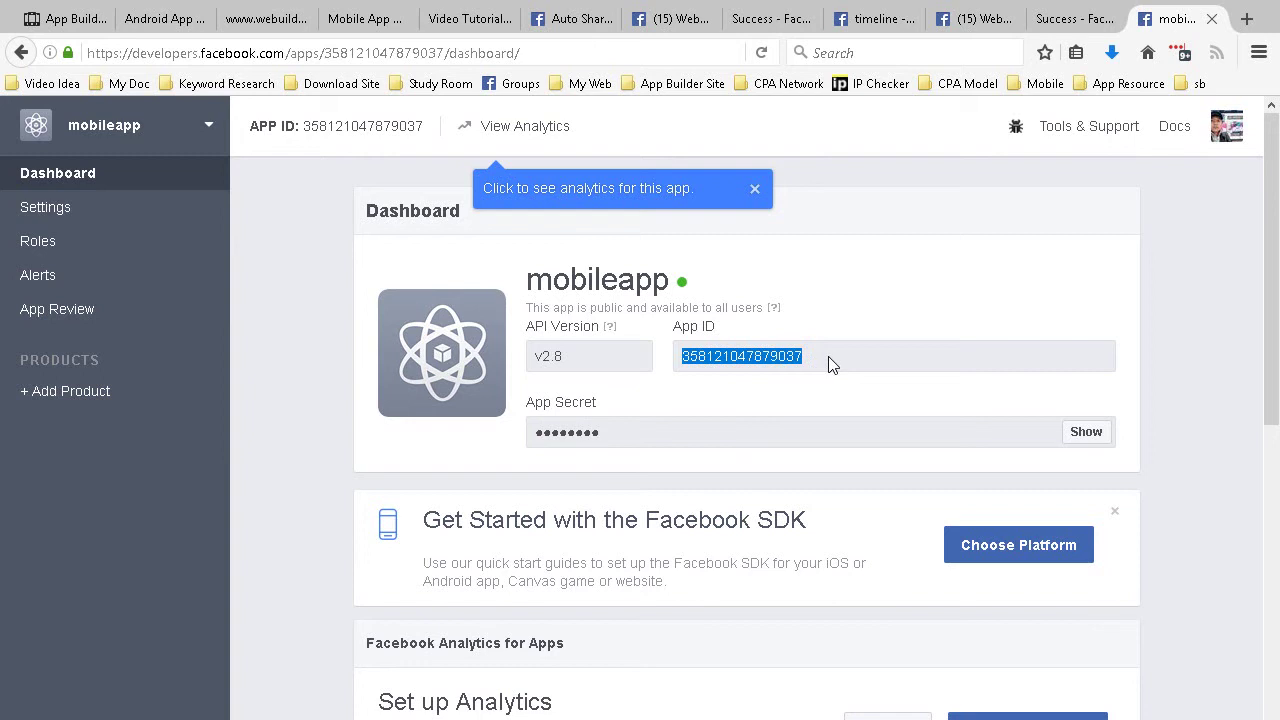
{"action": "right_click", "coordinate": [767, 357]}
{"action": "left_click", "coordinate": [805, 376]}
{"action": "mouse_move", "coordinate": [686, 287]}
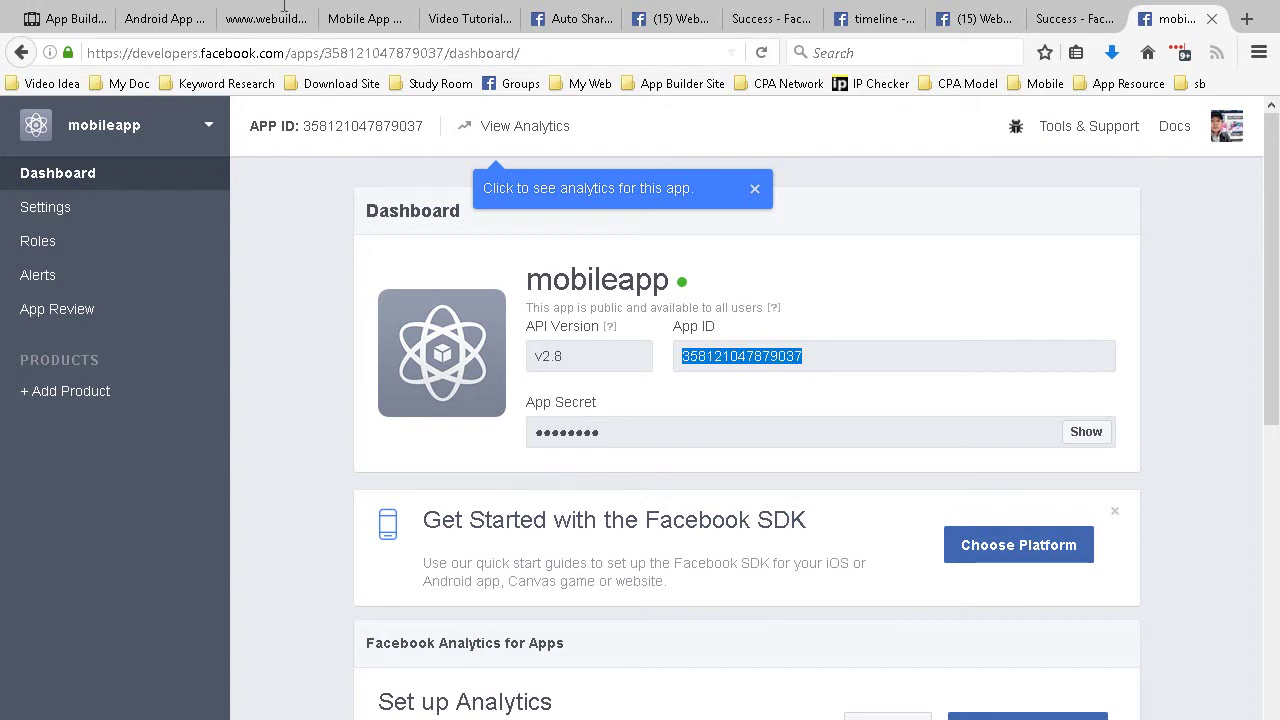
Switch to the app builder, replace the Facebook APP ID of facebook.html with the copied mobileapp ID and save the page
{"action": "left_click", "coordinate": [70, 18]}
{"action": "left_click_drag", "start_coordinate": [885, 665], "coordinate": [800, 668]}
{"action": "right_click", "coordinate": [836, 675]}
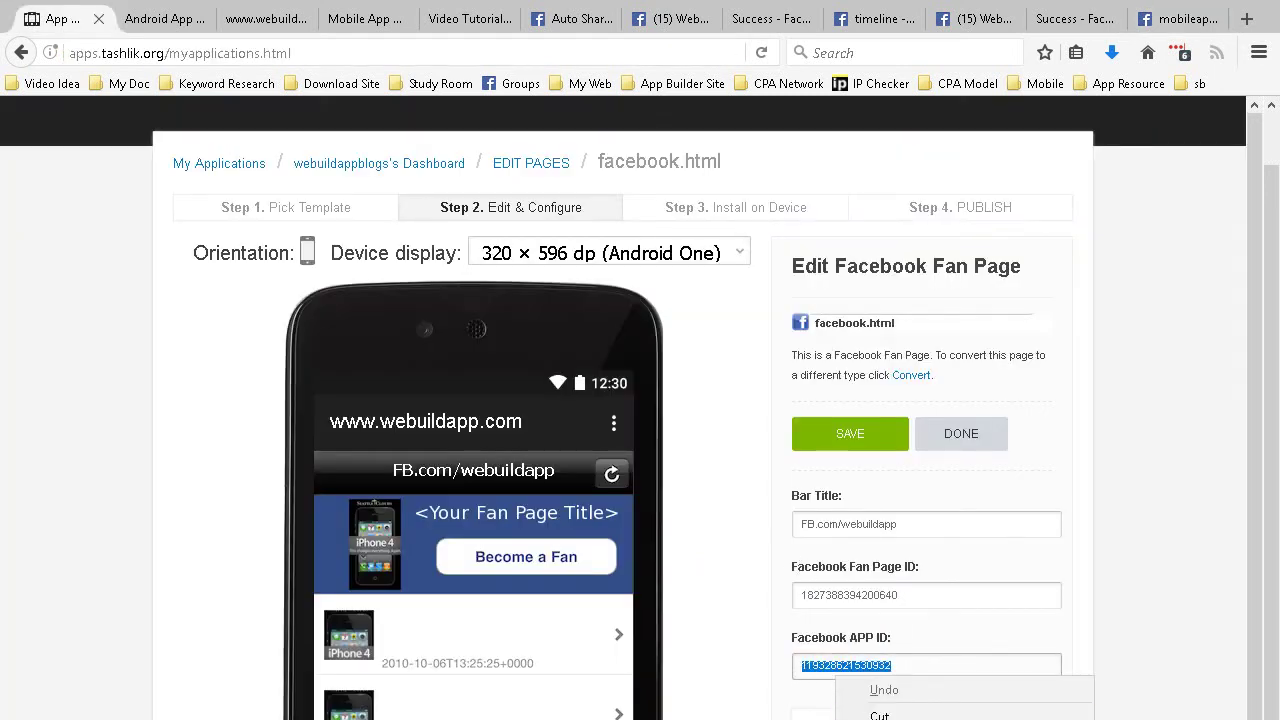
{"action": "key", "text": "p"}
{"action": "left_click", "coordinate": [862, 436]}
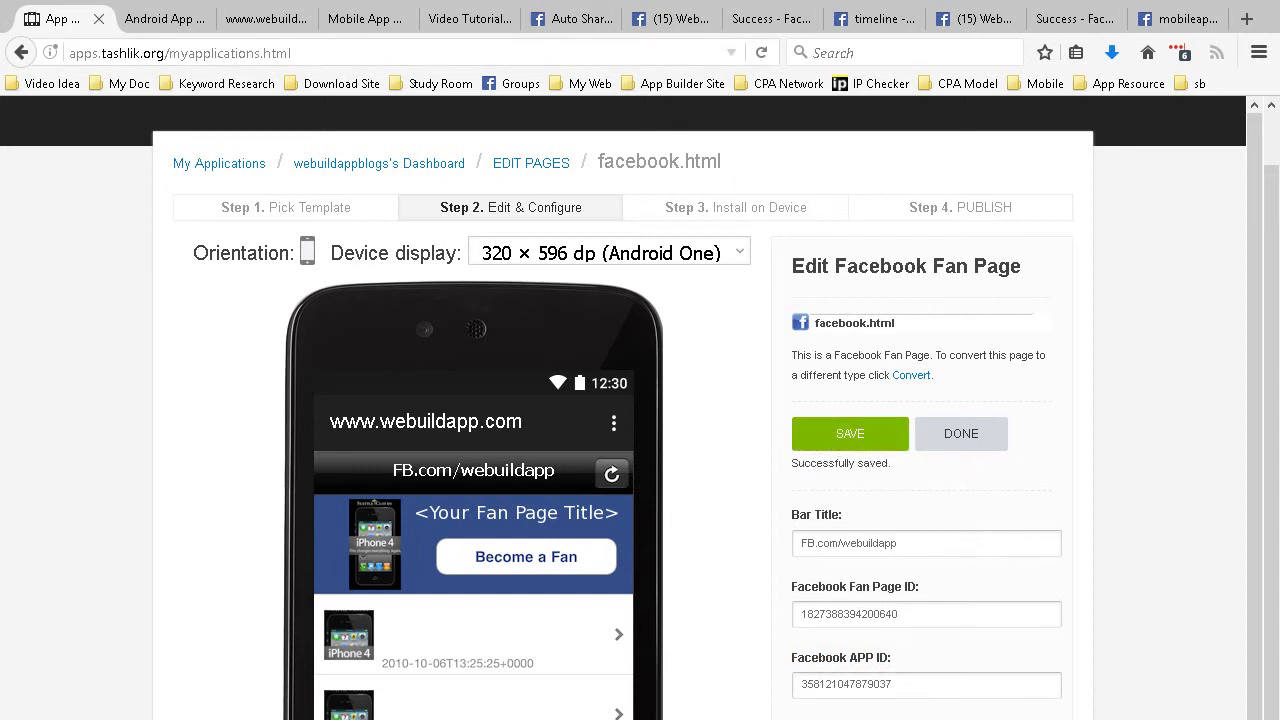
{"action": "scroll", "coordinate": [717, 254], "scroll_direction": "down", "scroll_amount": 3}
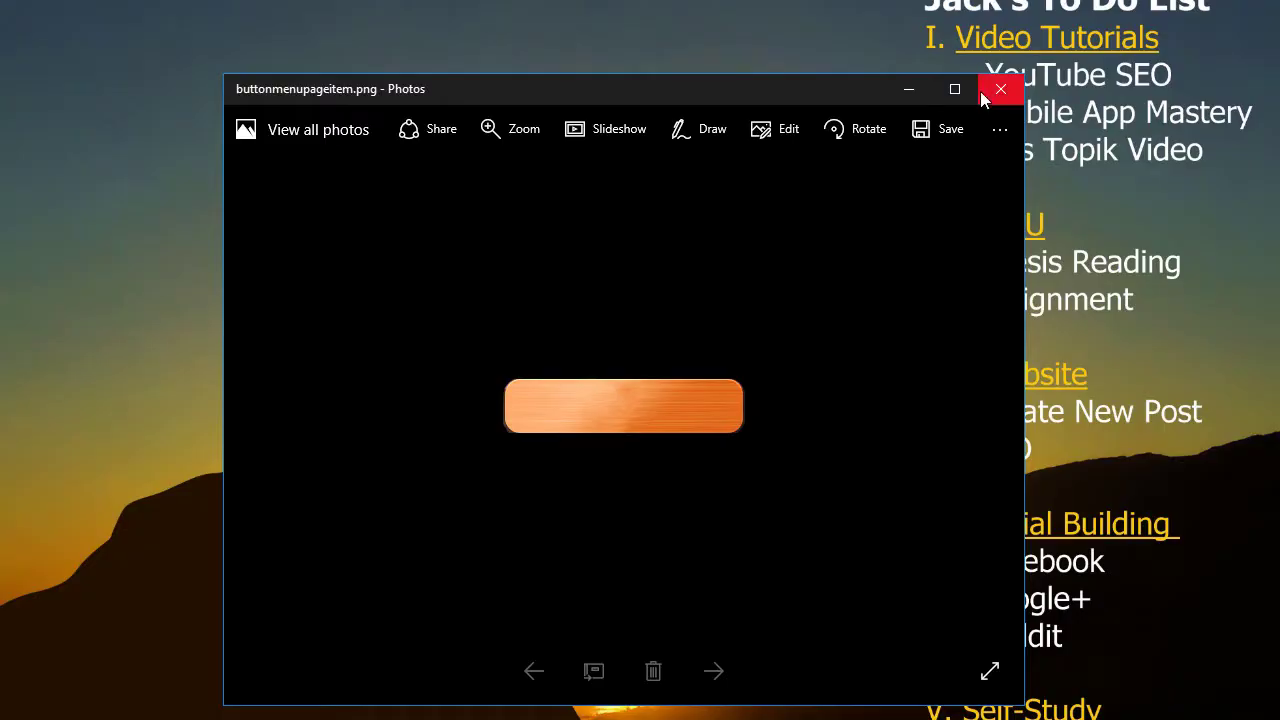
Close the buttonmenupageitem.png photo and launch ASUS PC Link from the desktop
{"action": "left_click", "coordinate": [1000, 90]}
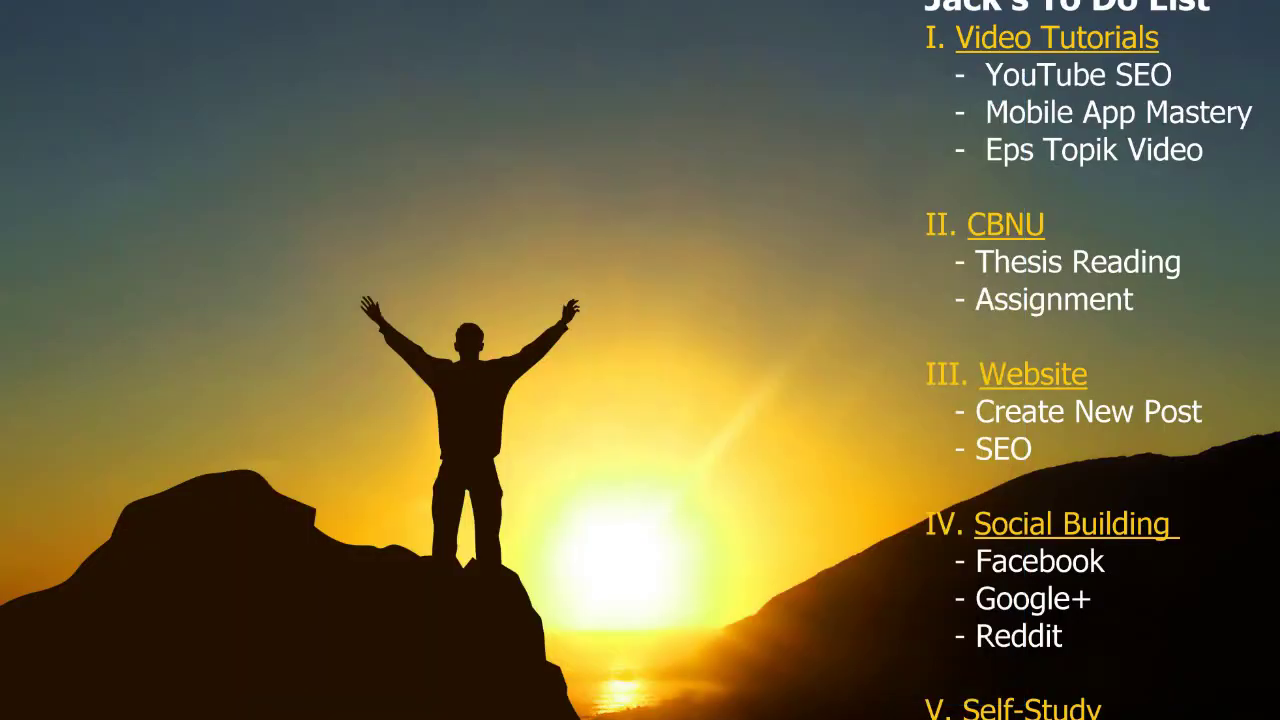
{"action": "left_click_drag", "start_coordinate": [411, 178], "coordinate": [420, 256]}
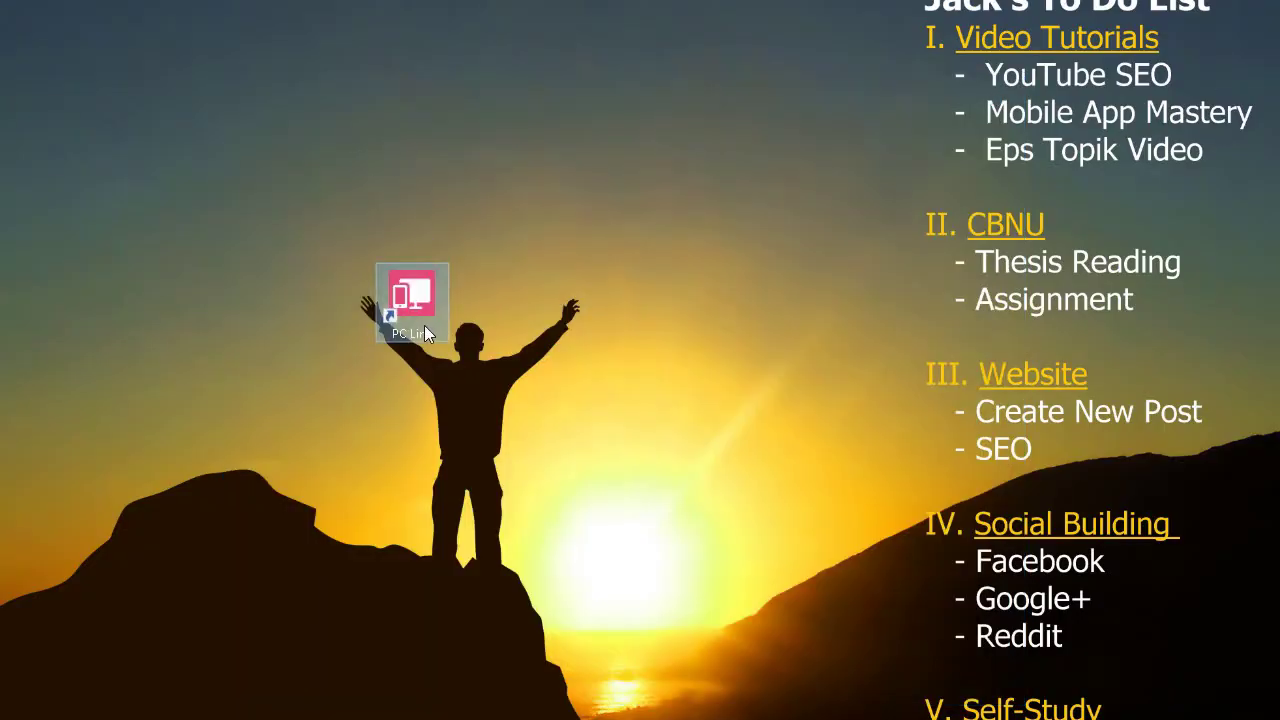
{"action": "left_click_drag", "start_coordinate": [424, 325], "coordinate": [448, 230]}
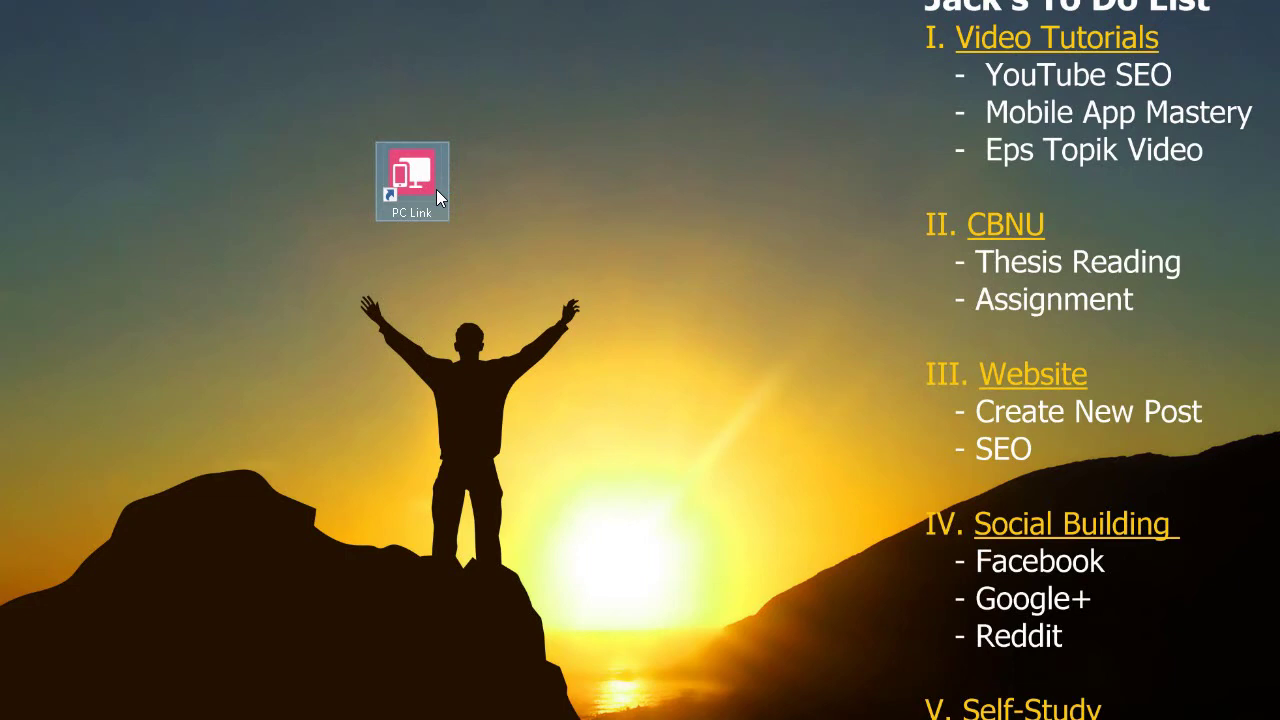
{"action": "double_click", "coordinate": [429, 204]}
{"action": "right_click", "coordinate": [494, 194]}
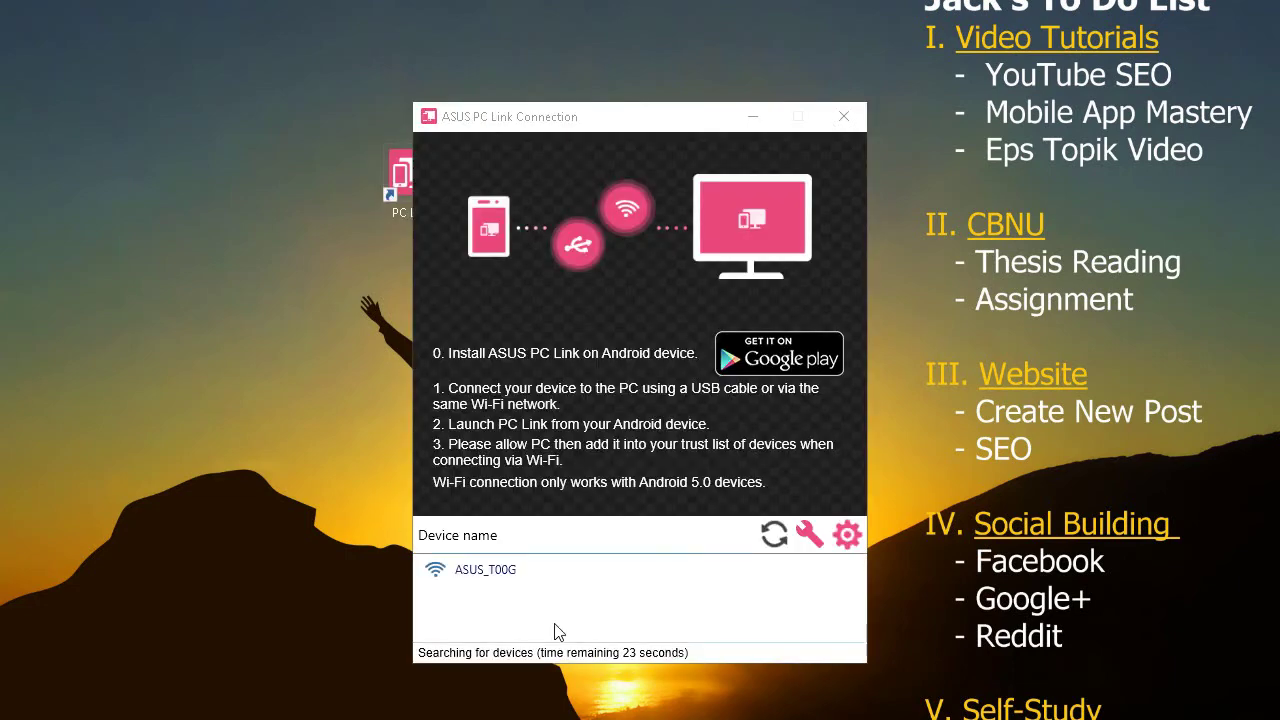
Connect to the ASUS_T00G device, acknowledge the confirmation hint and move the mirrored phone window so its whole screen fits
{"action": "double_click", "coordinate": [505, 569]}
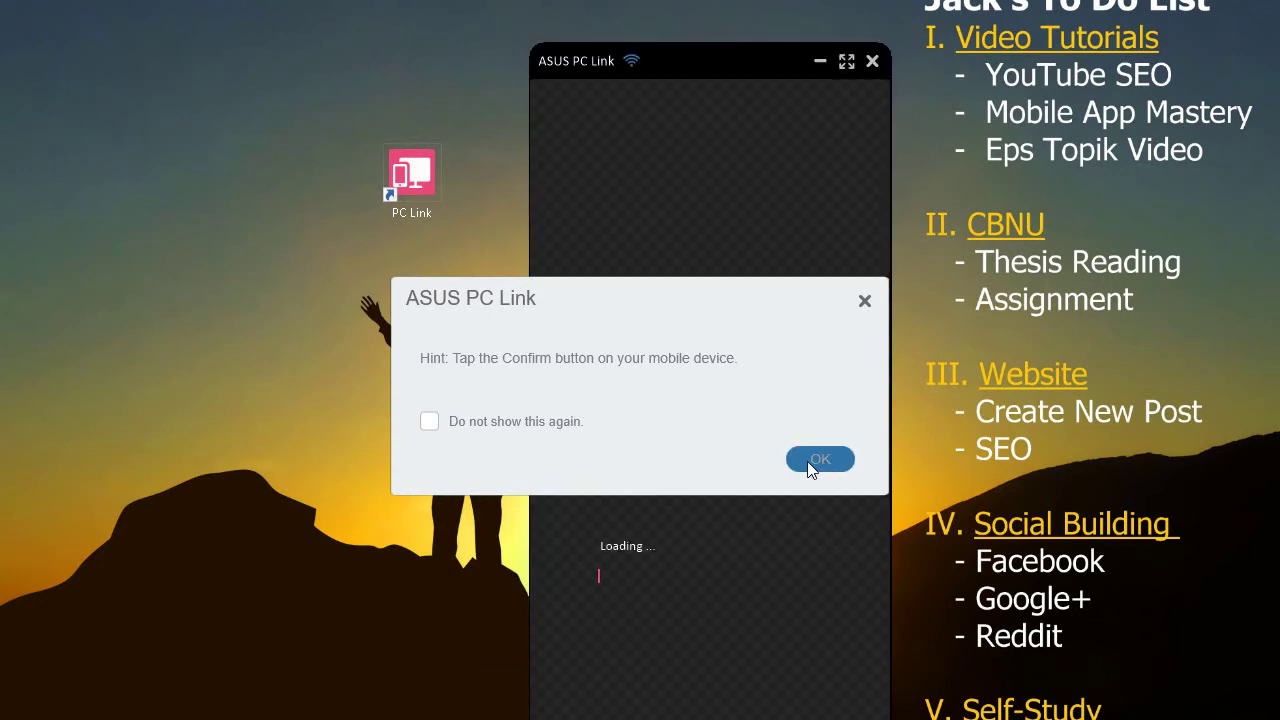
{"action": "left_click", "coordinate": [810, 460]}
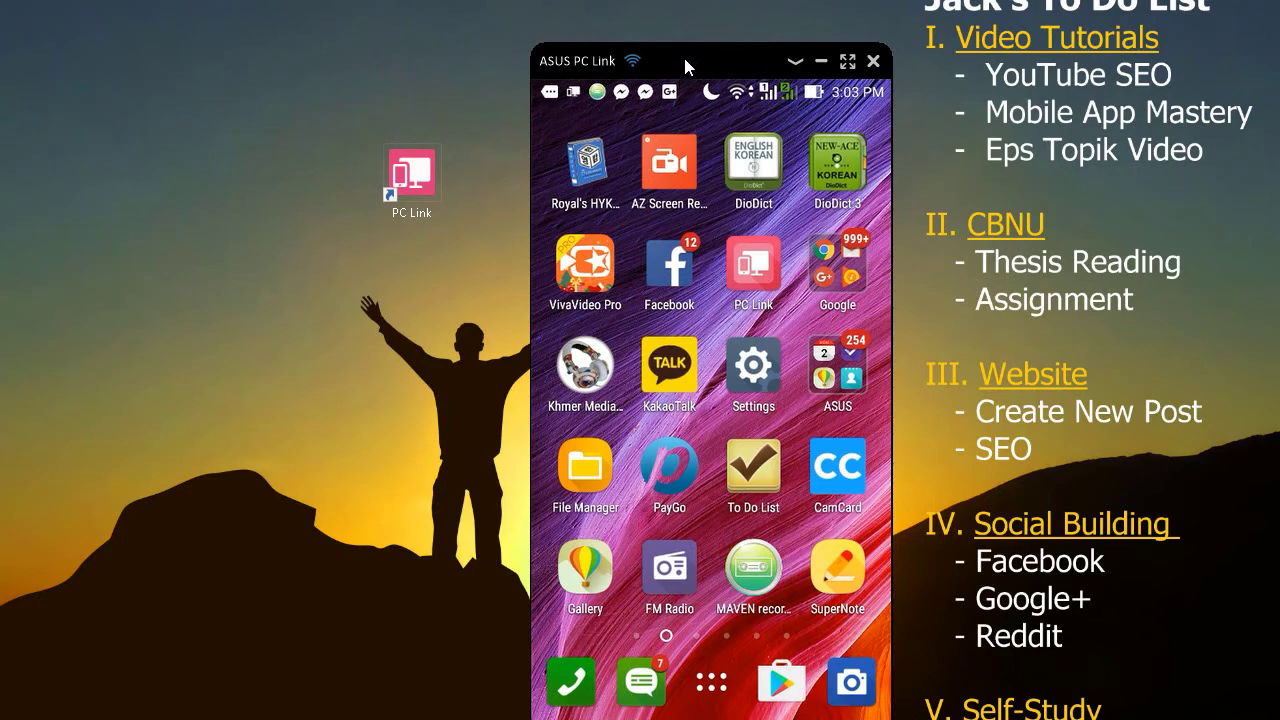
{"action": "left_click_drag", "start_coordinate": [681, 59], "coordinate": [681, 12]}
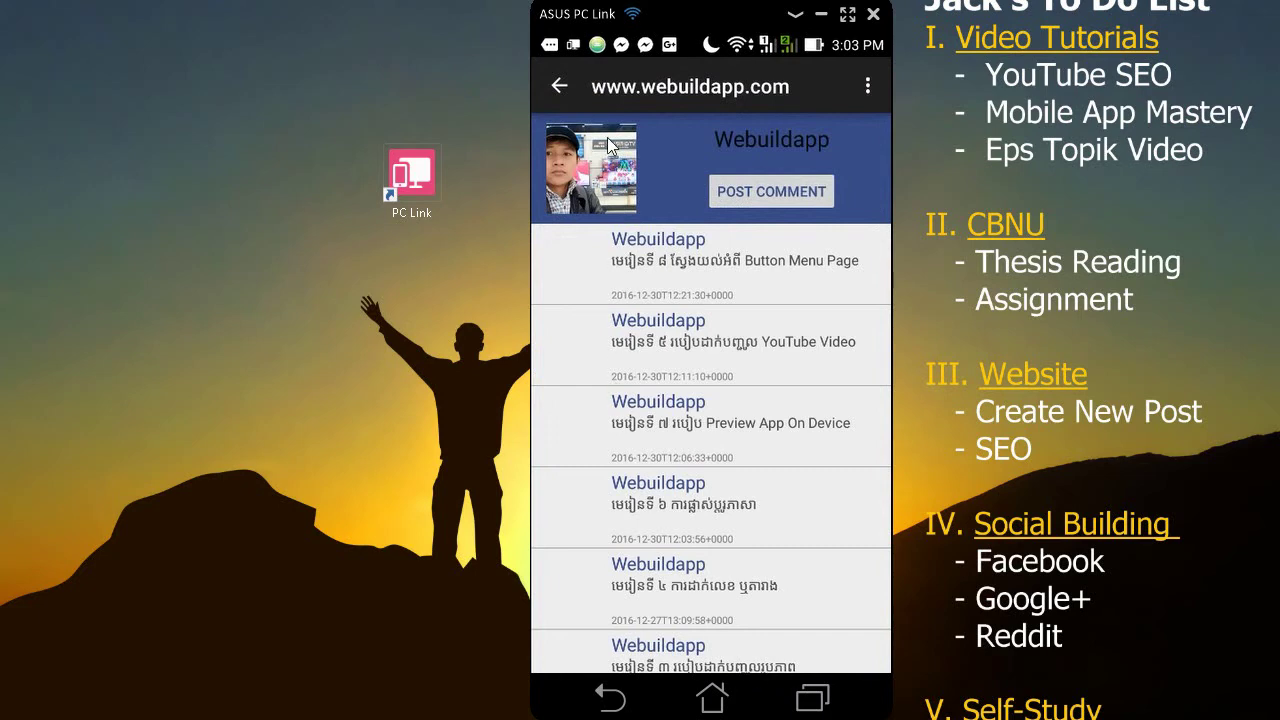
Browse the Webuildapp fan page posts on the mirrored phone and open the Button Menu Page lesson post
{"action": "scroll", "coordinate": [690, 275], "scroll_direction": "down", "scroll_amount": 2}
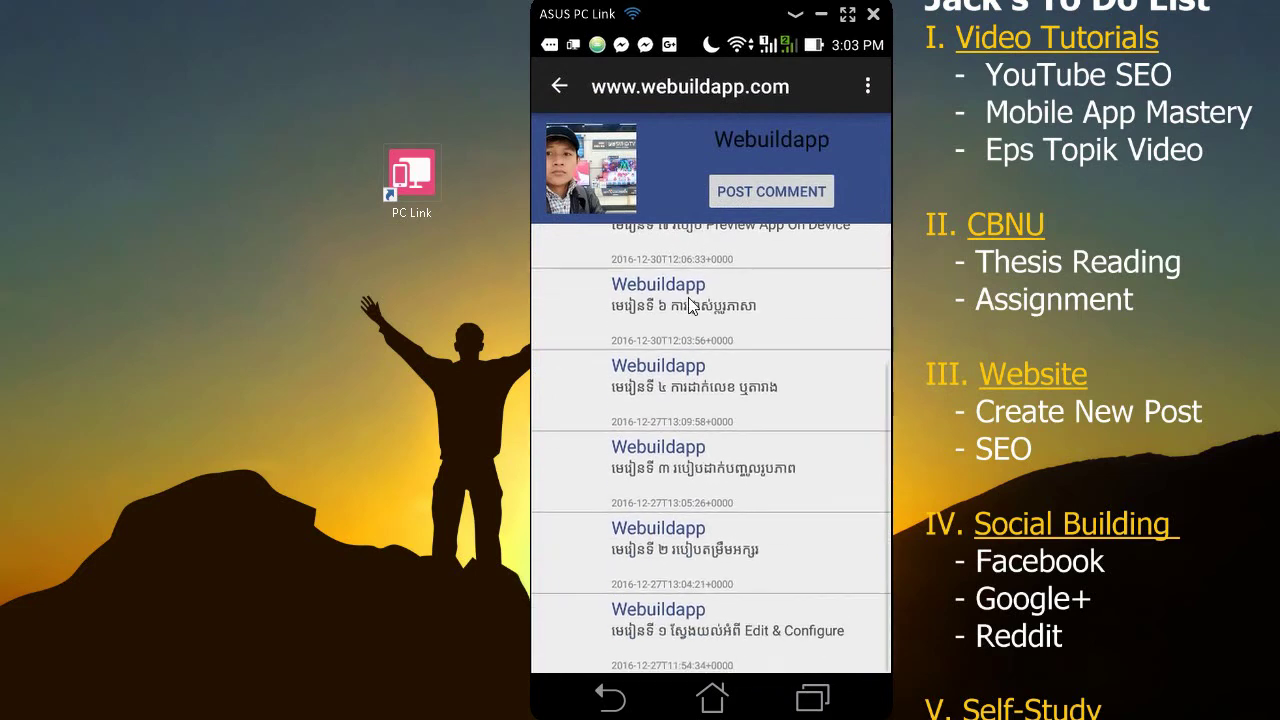
{"action": "scroll", "coordinate": [668, 481], "scroll_direction": "up", "scroll_amount": 2}
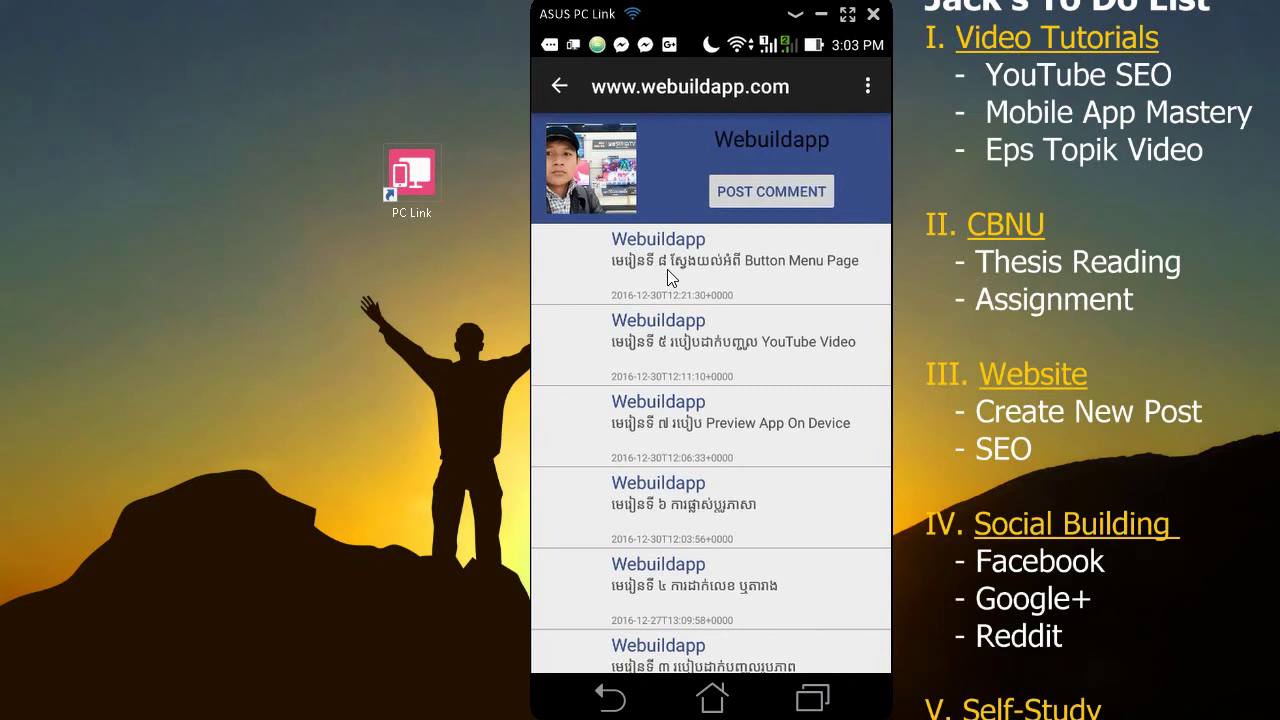
{"action": "scroll", "coordinate": [720, 365], "scroll_direction": "down", "scroll_amount": 3}
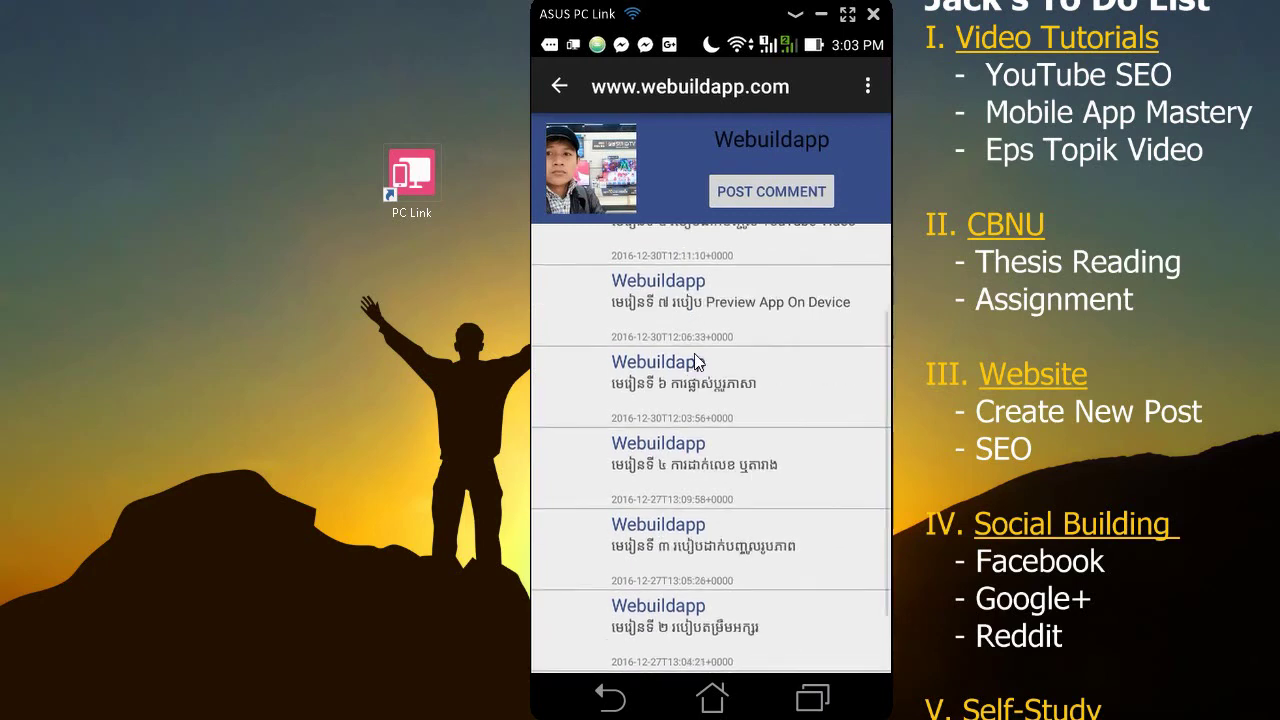
{"action": "scroll", "coordinate": [678, 440], "scroll_direction": "up", "scroll_amount": 3}
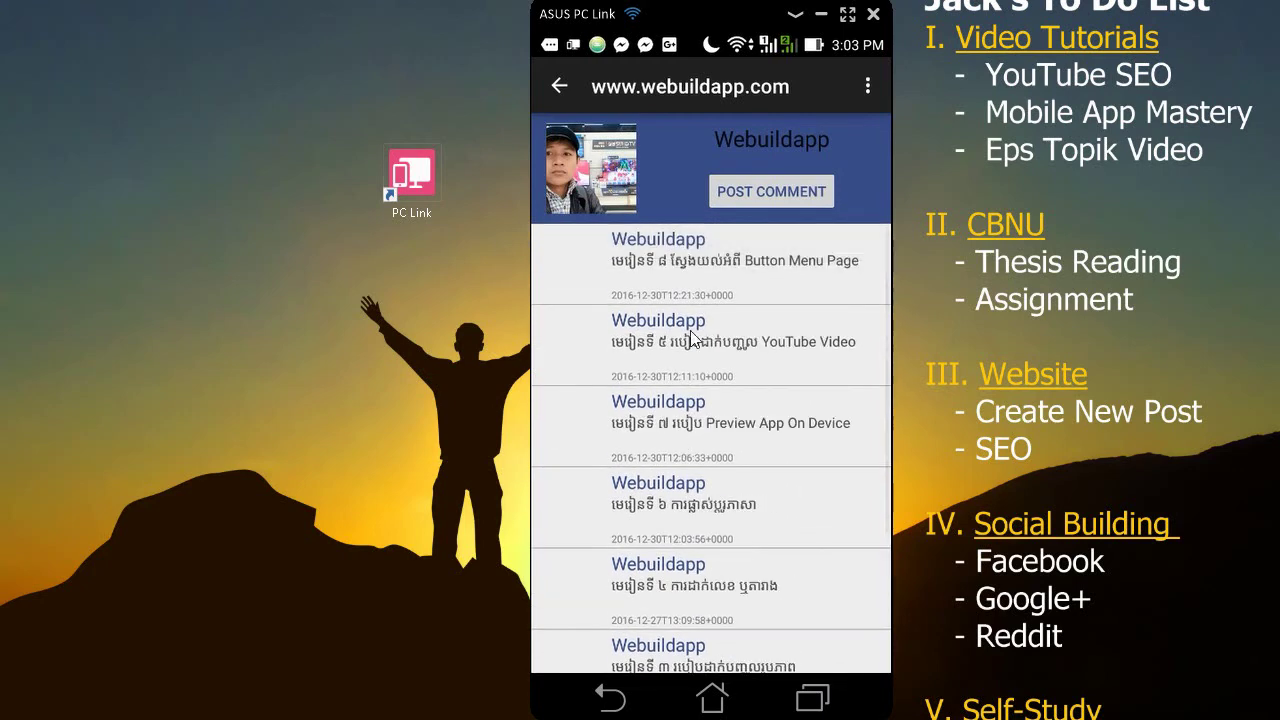
{"action": "left_click", "coordinate": [697, 256]}
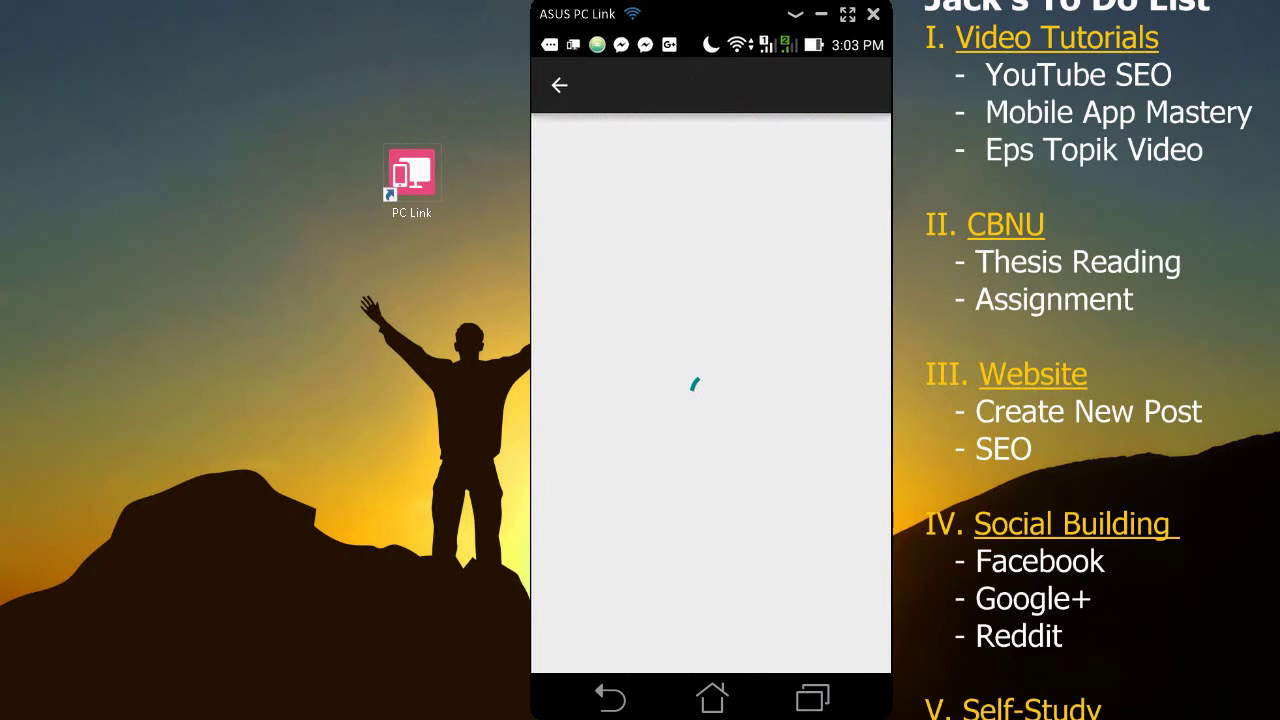
{"action": "left_click_drag", "start_coordinate": [707, 13], "coordinate": [707, 26]}
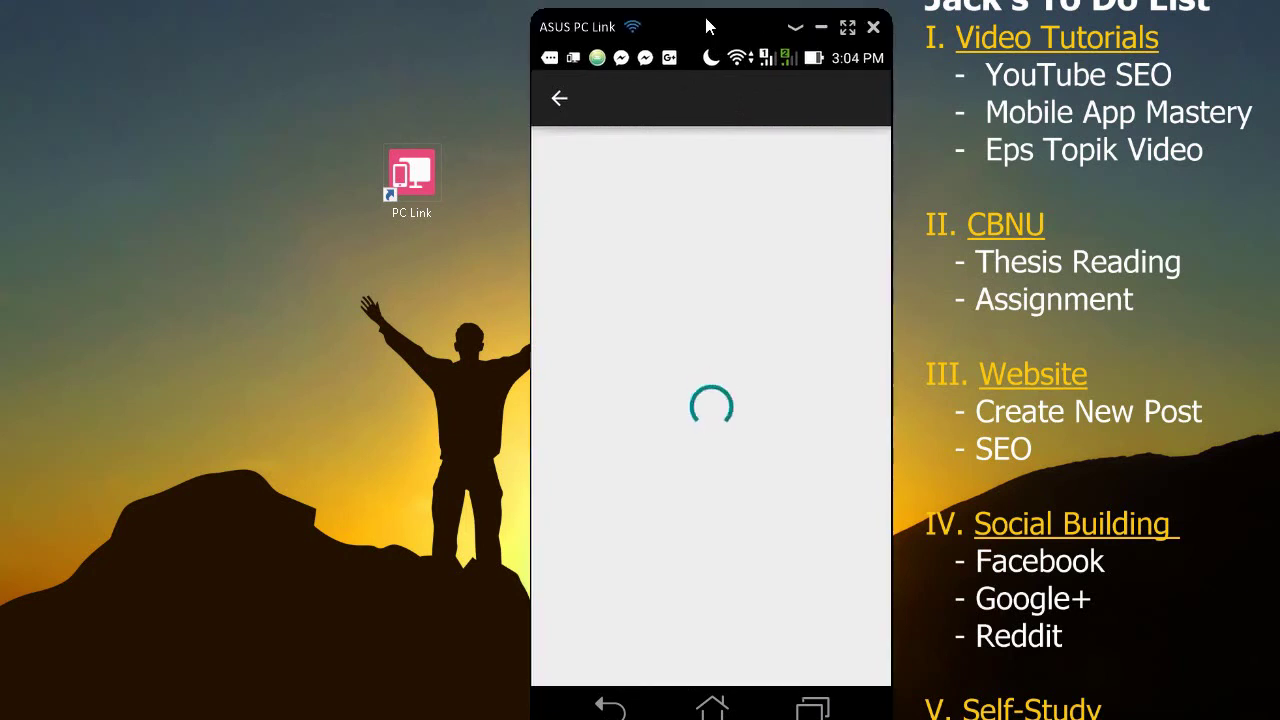